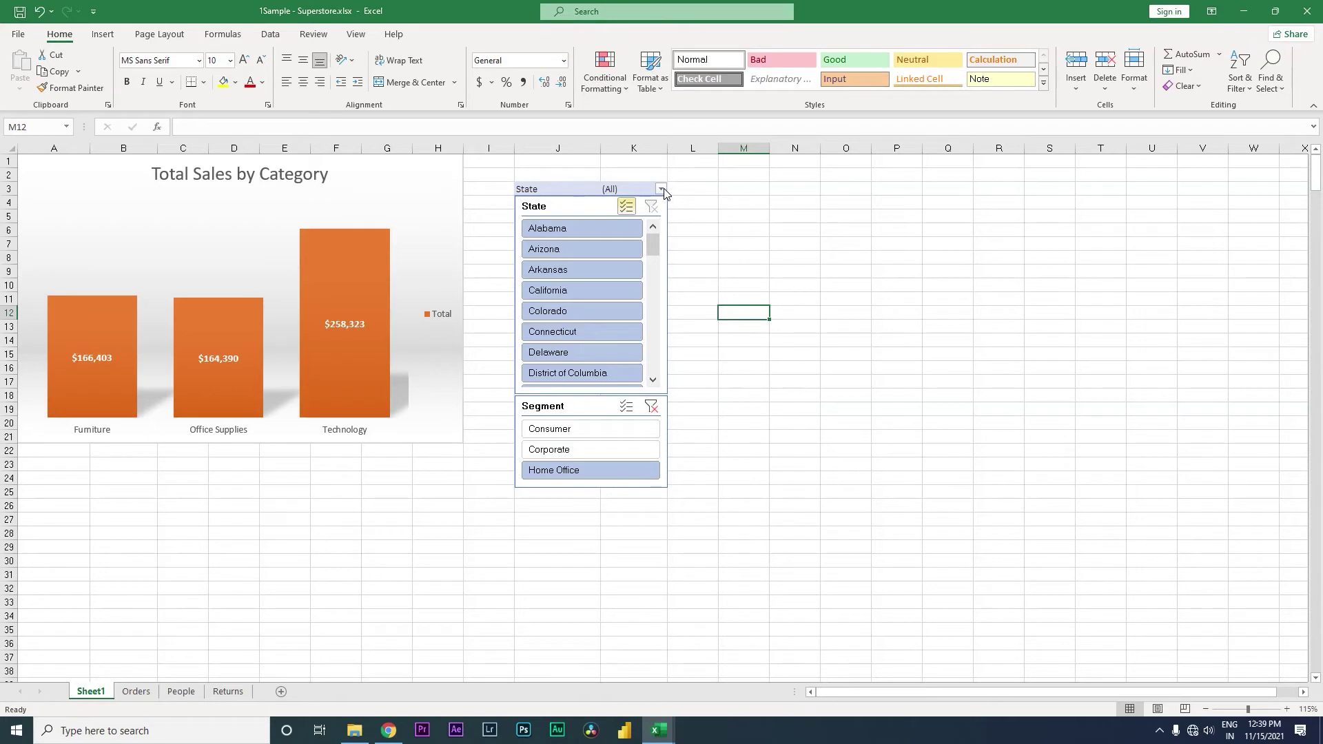
Step: Search 'york' in the State report filter and filter the chart to New York only
{"action": "left_click", "coordinate": [662, 190]}
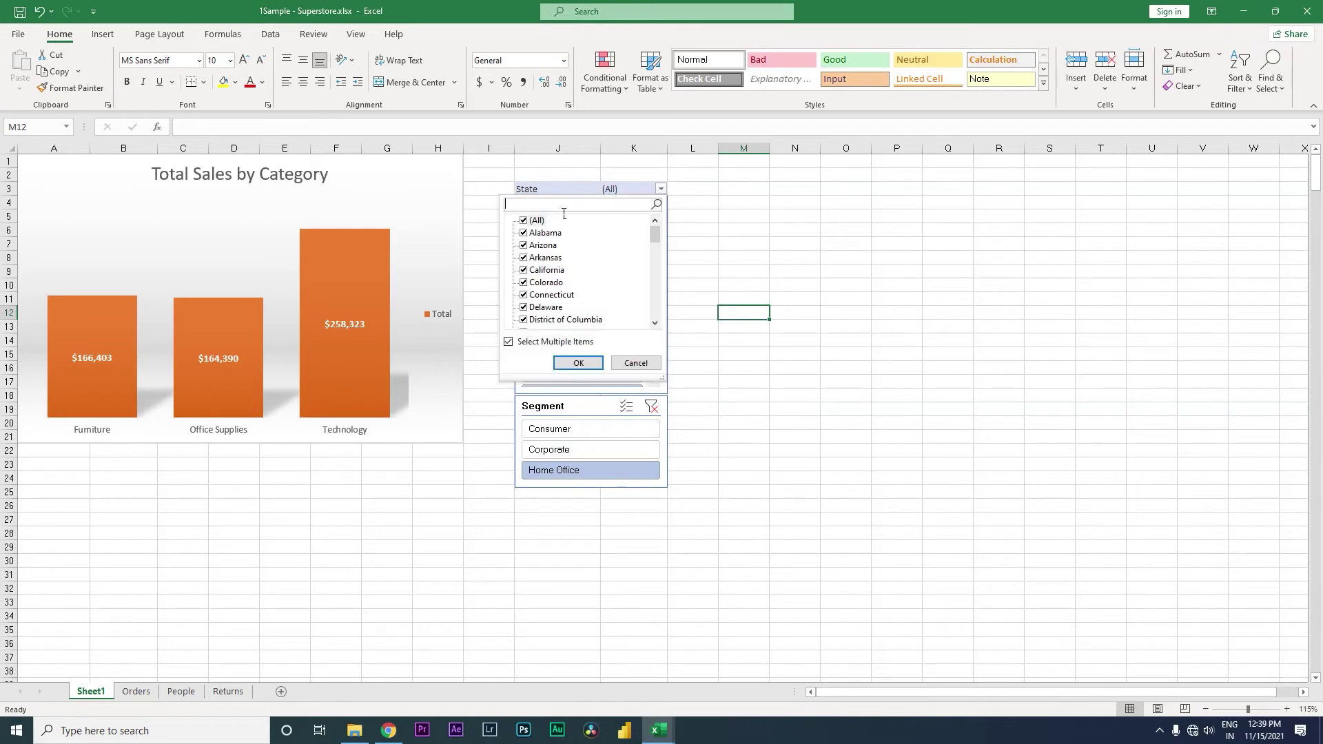
{"action": "type", "text": "newyork"}
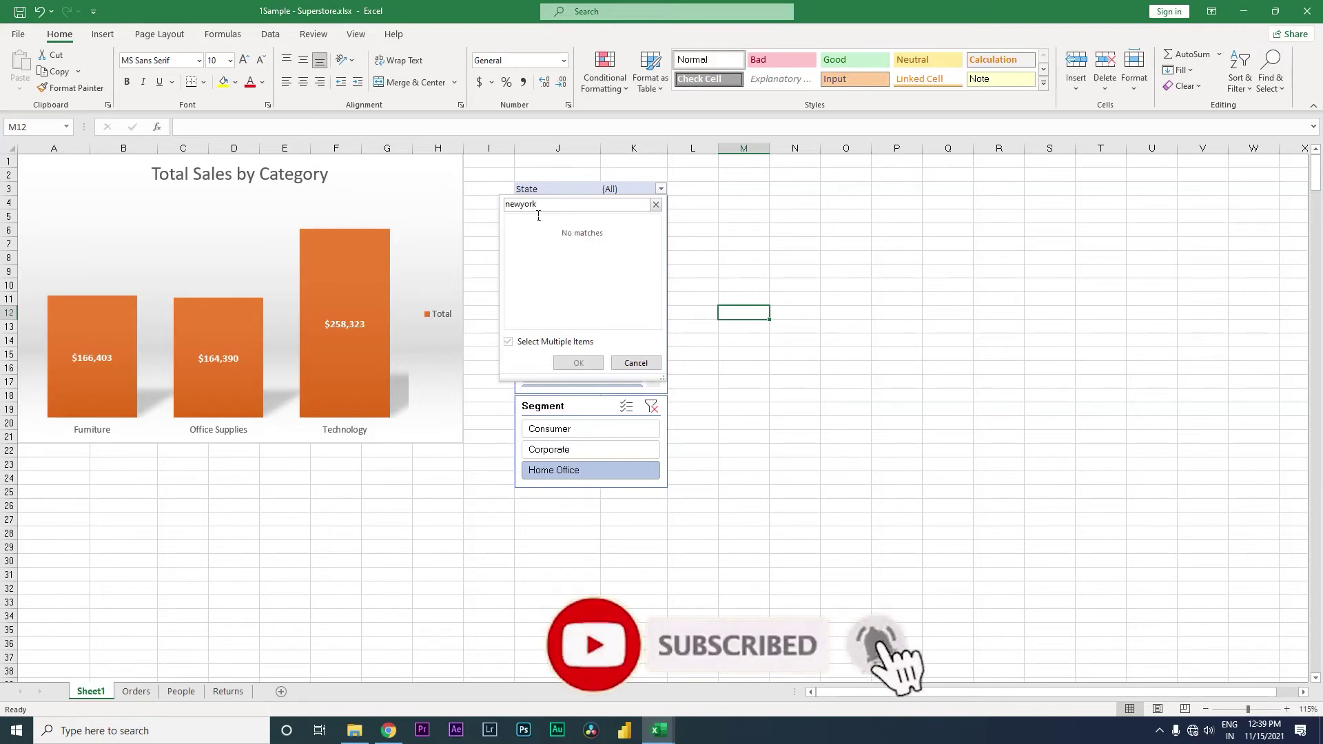
{"action": "key", "text": "BackSpace"}
{"action": "key", "text": "BackSpace"}
{"action": "key", "text": "BackSpace"}
{"action": "key", "text": "BackSpace"}
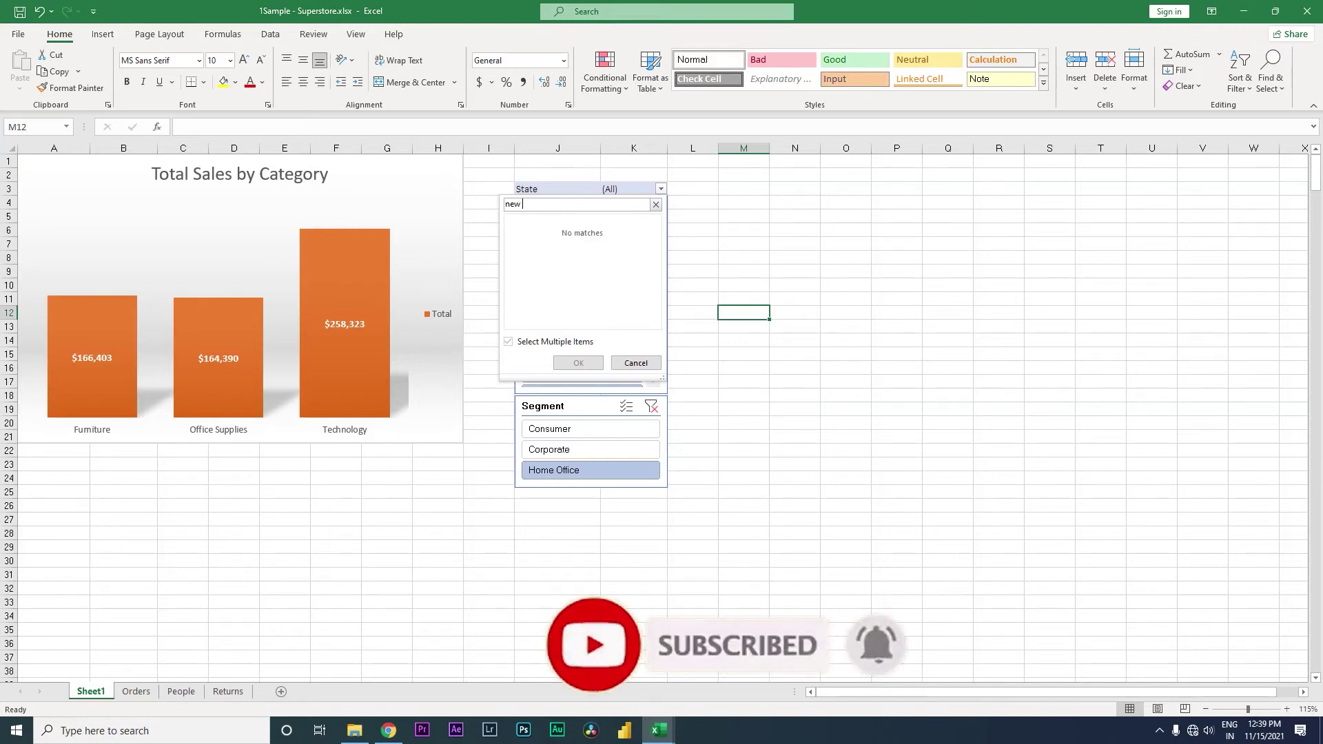
{"action": "type", "text": "york"}
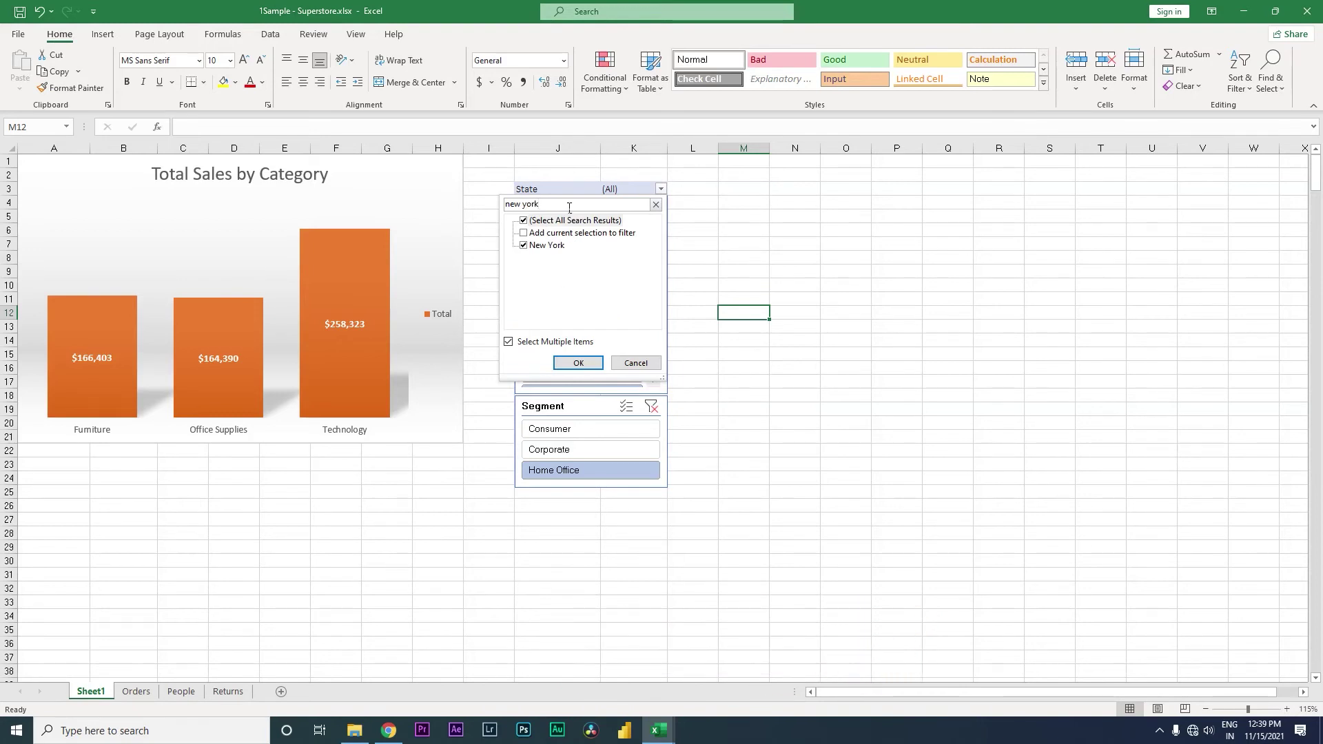
{"action": "left_click", "coordinate": [578, 363]}
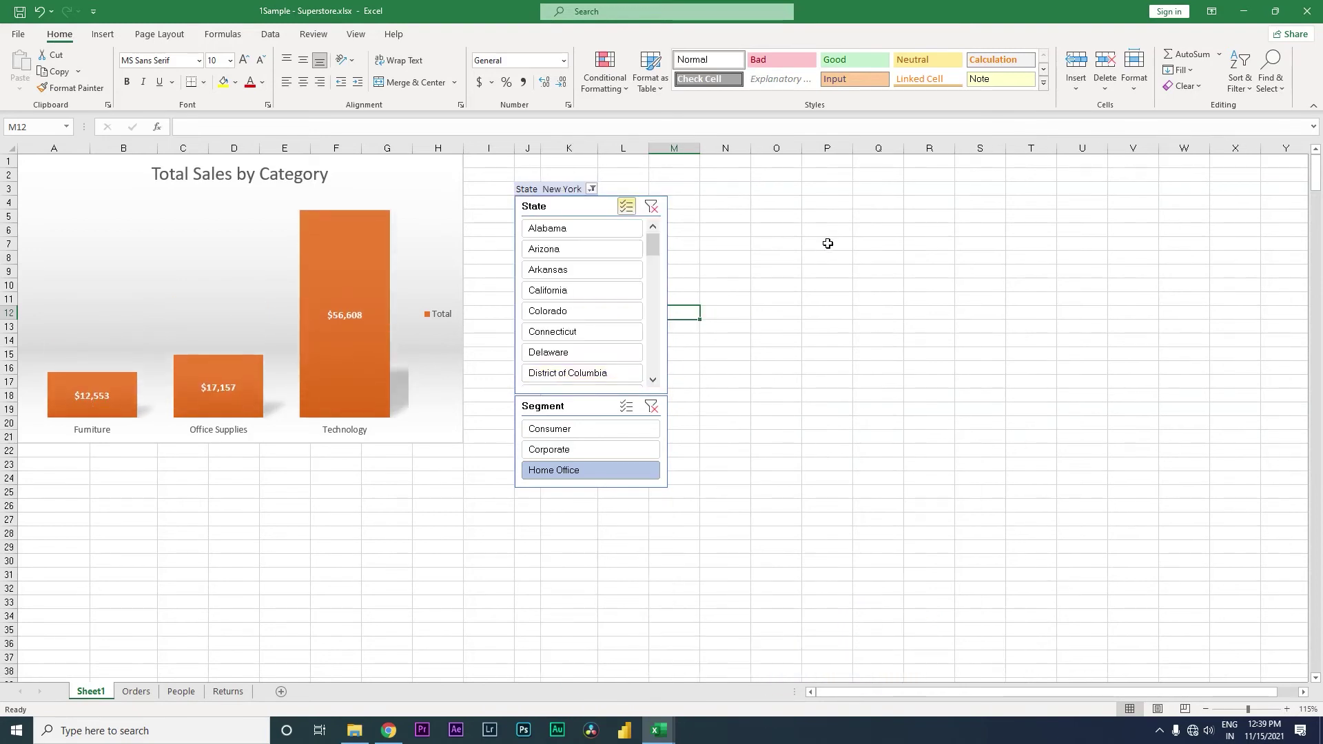
Step: From the Orders sheet, build an empty PivotTable on a new Sheet2 with the classic wizard (Alt+D+P)
{"action": "left_click", "coordinate": [136, 691]}
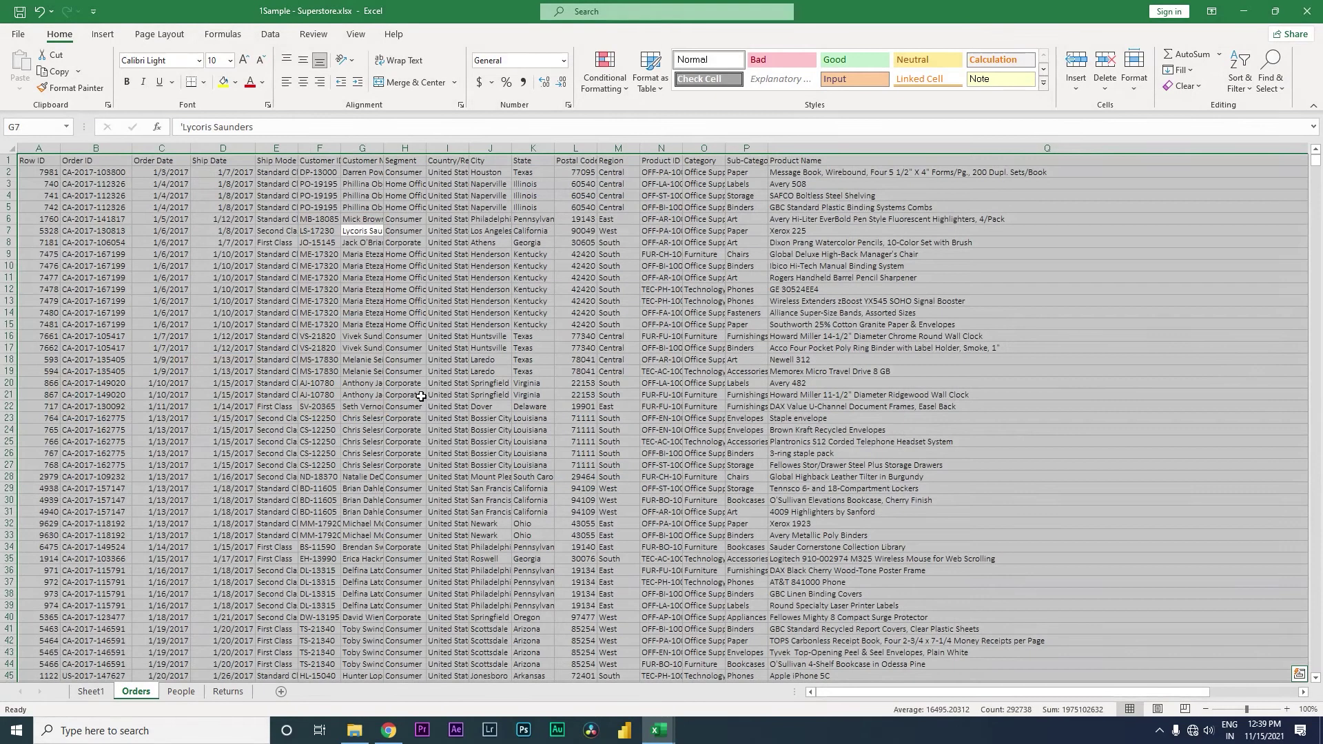
{"action": "left_click", "coordinate": [102, 34]}
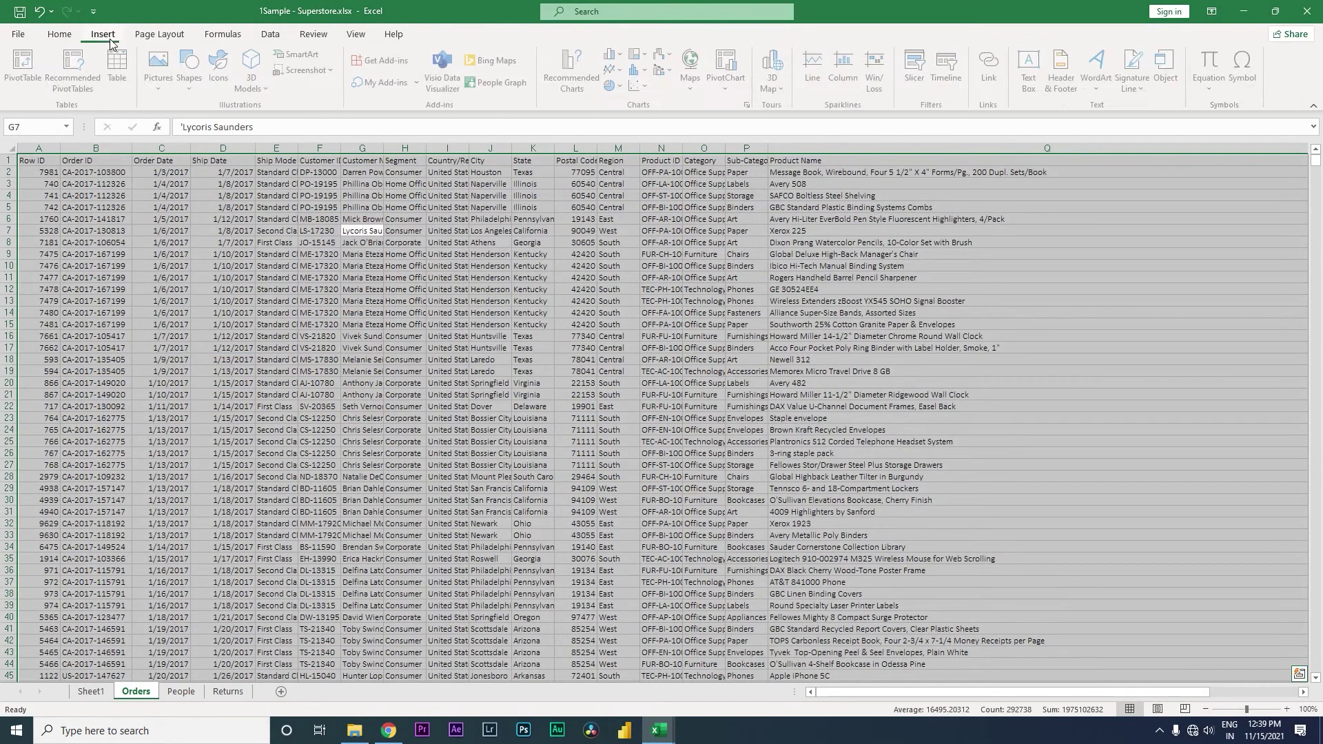
{"action": "left_click", "coordinate": [586, 84]}
{"action": "key", "text": "Escape"}
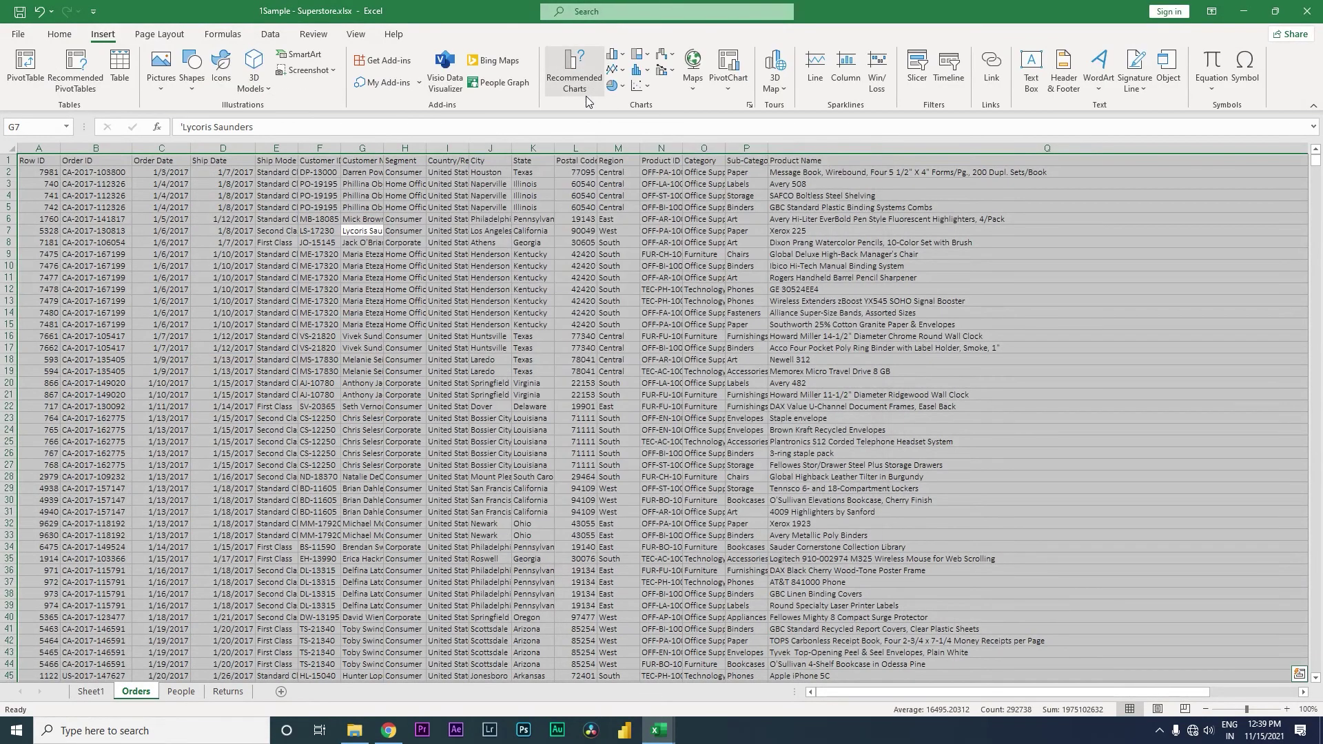
{"action": "key", "text": "alt+d"}
{"action": "key", "text": "p"}
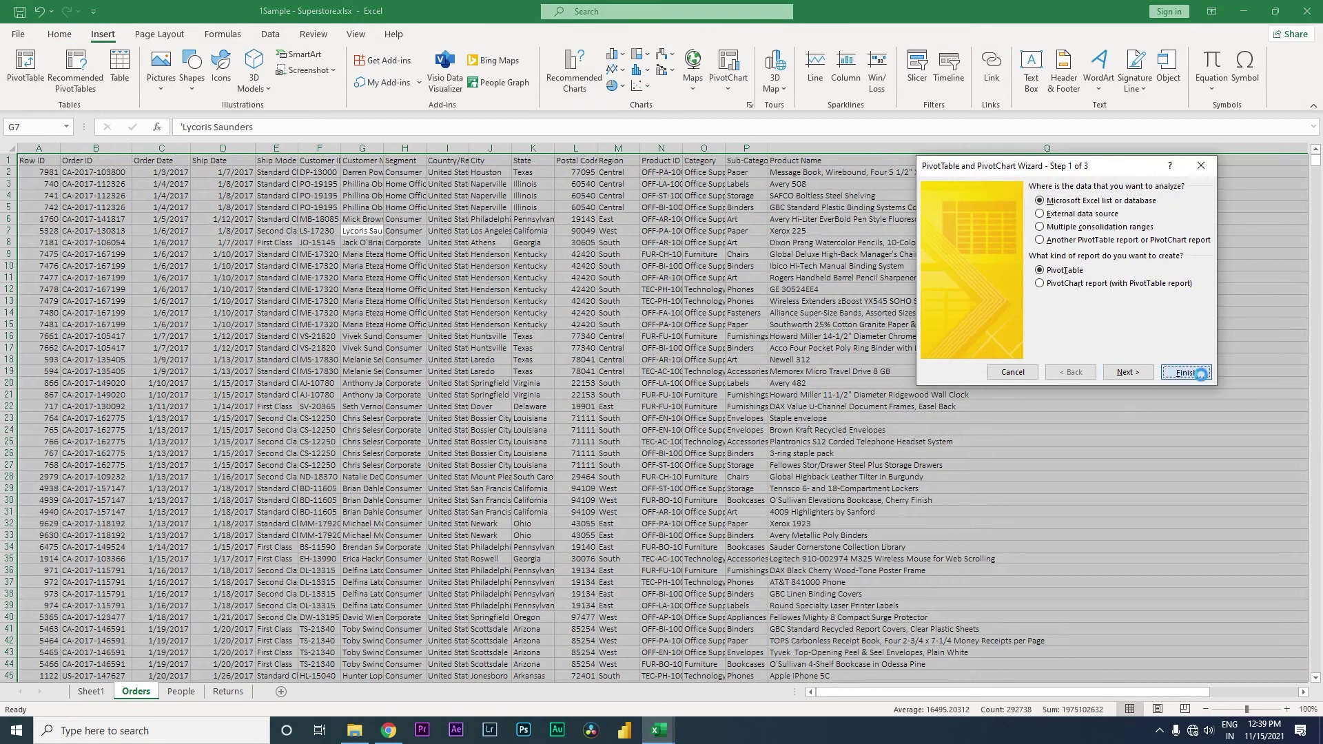
{"action": "left_click", "coordinate": [1184, 371]}
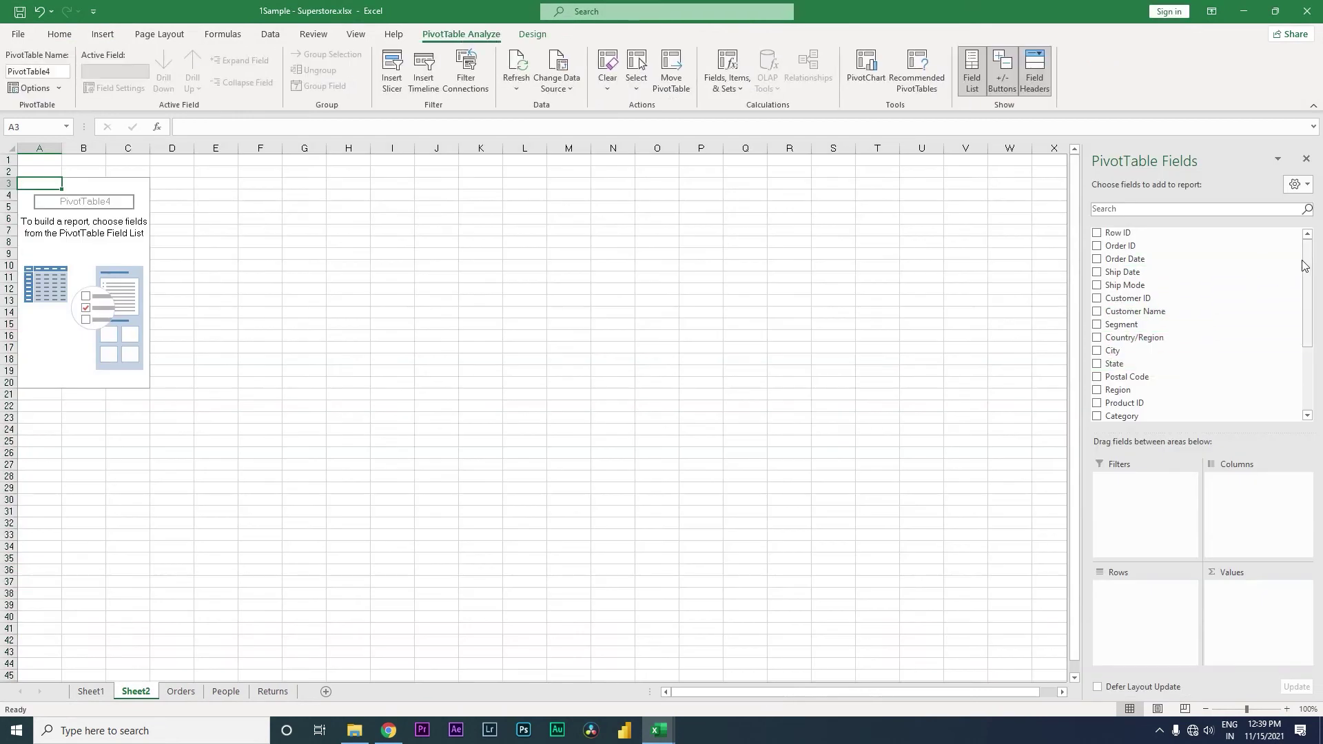
Step: Put Category in Rows and Sales in Values so the pivot sums sales per category
{"action": "scroll", "coordinate": [1295, 269], "scroll_direction": "down", "scroll_amount": 2}
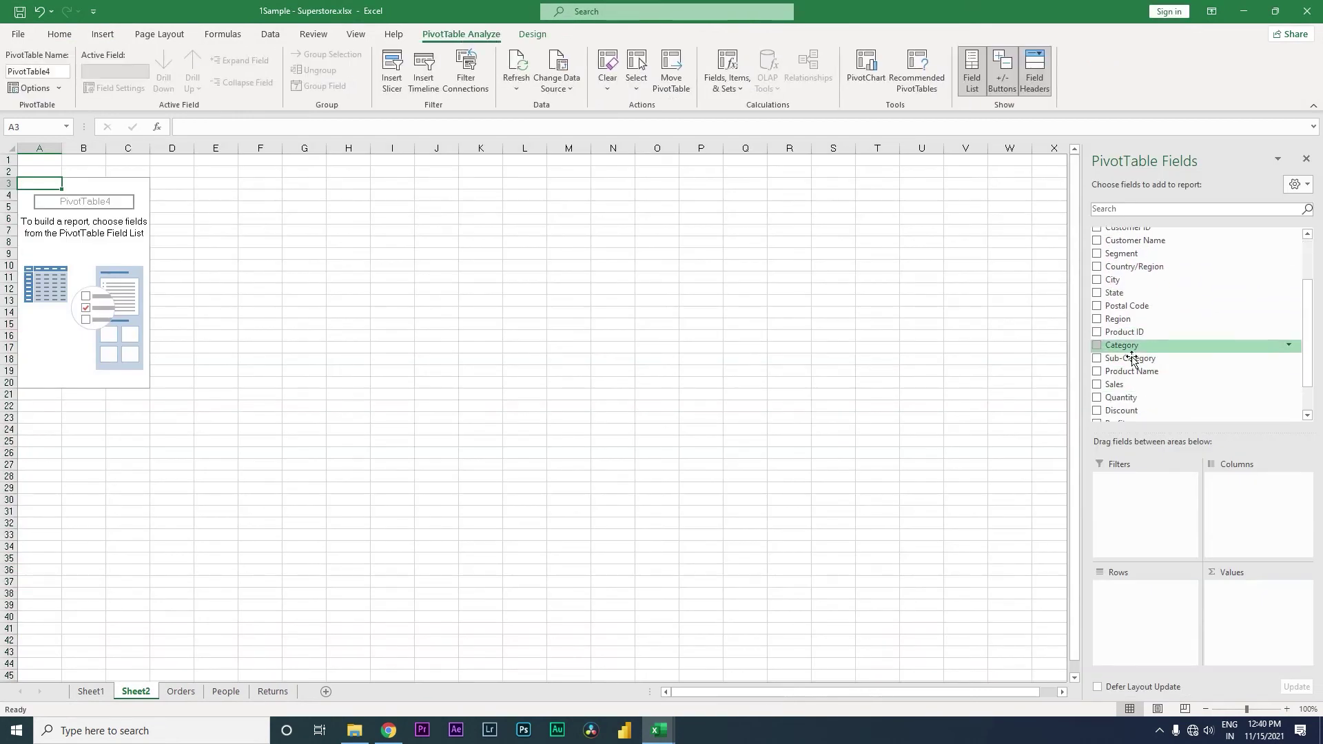
{"action": "left_click_drag", "start_coordinate": [1125, 346], "coordinate": [1144, 592]}
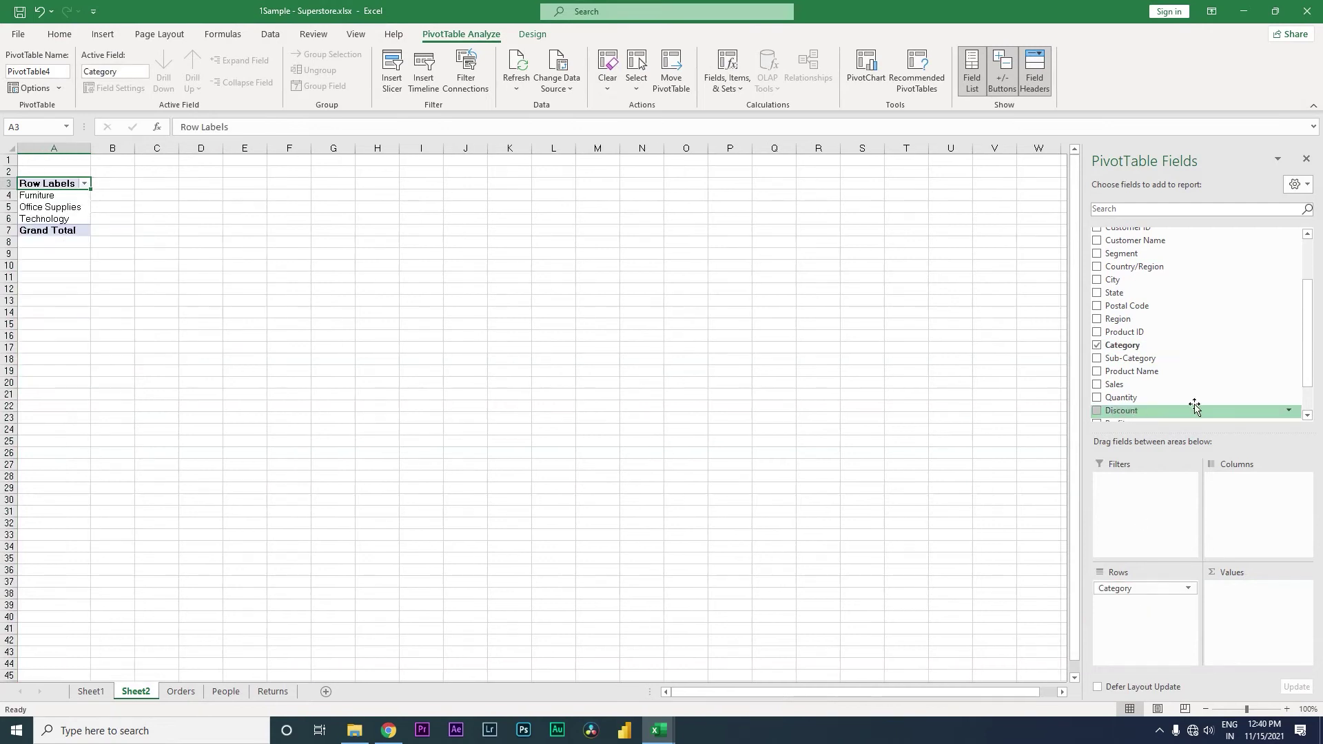
{"action": "scroll", "coordinate": [1195, 407], "scroll_direction": "down", "scroll_amount": 1}
{"action": "left_click_drag", "start_coordinate": [1131, 344], "coordinate": [1261, 623]}
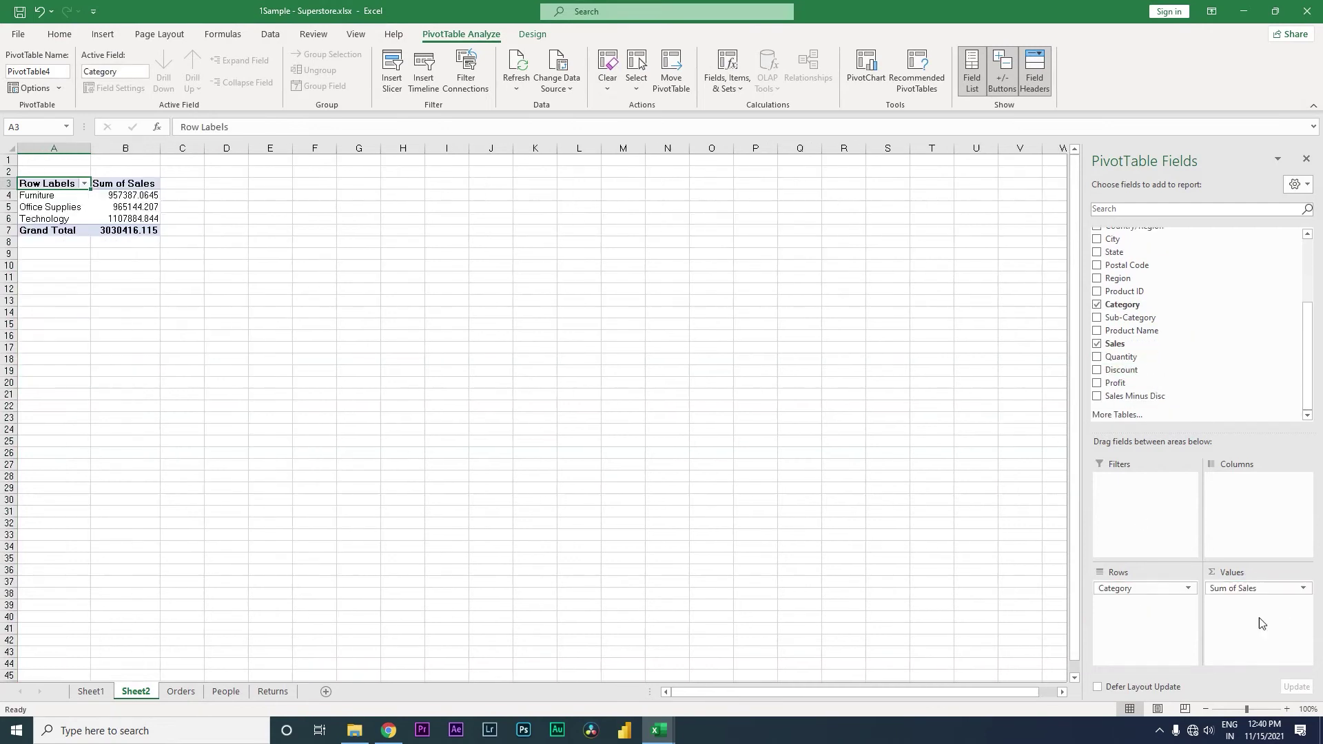
{"action": "double_click", "coordinate": [1240, 588]}
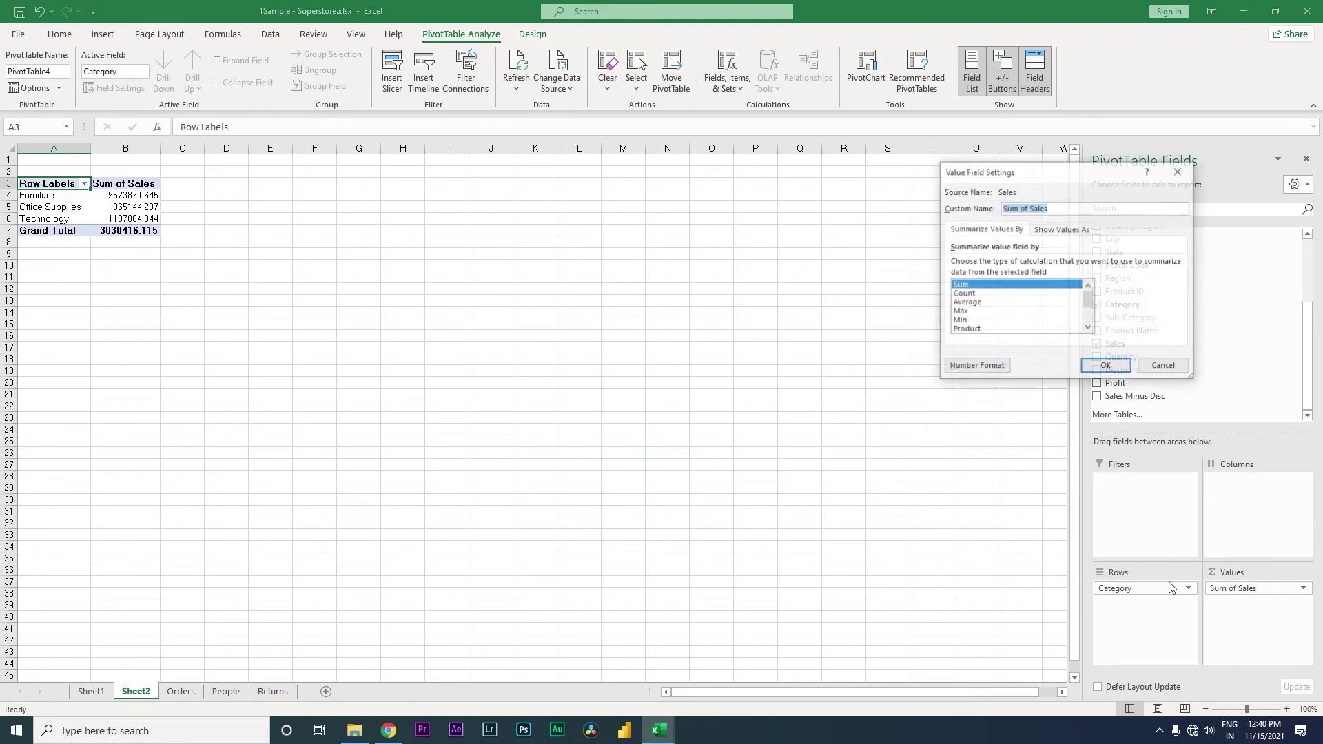
Step: Format Sum of Sales as currency with no decimals
{"action": "left_click", "coordinate": [977, 366]}
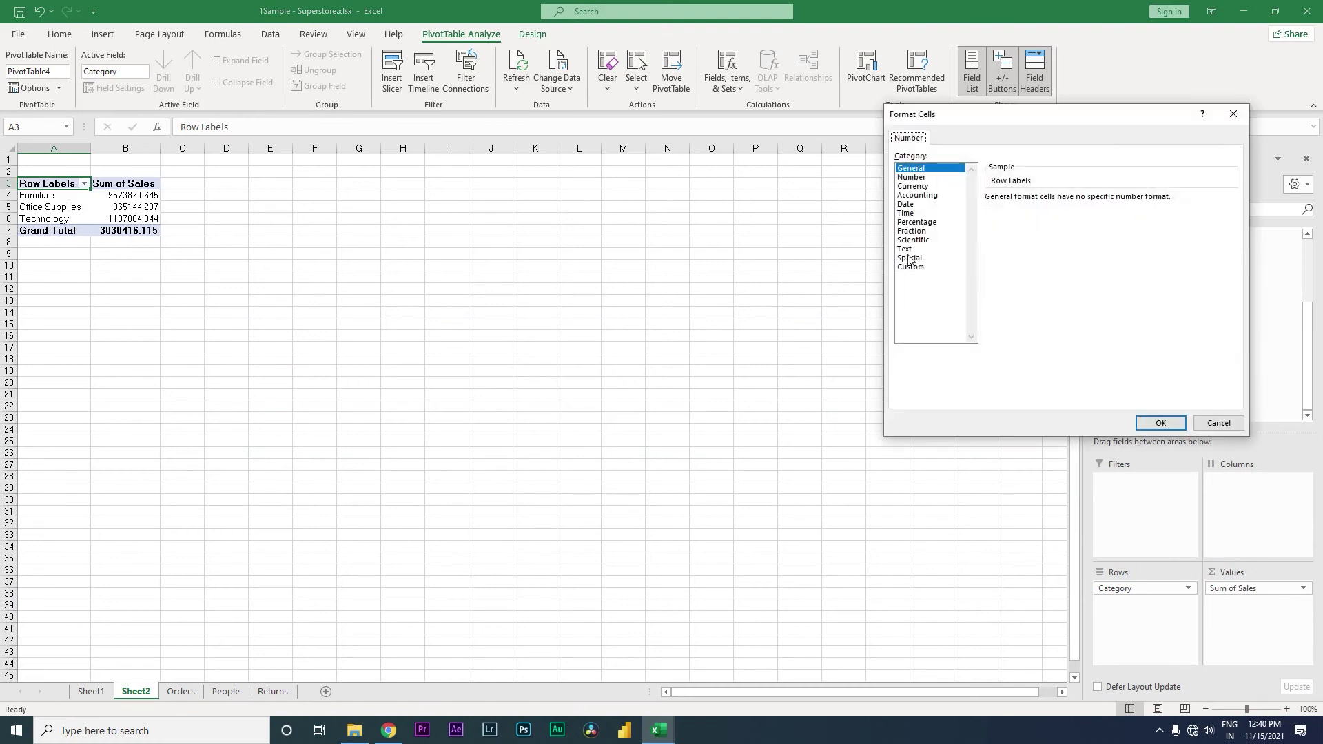
{"action": "left_click", "coordinate": [915, 186]}
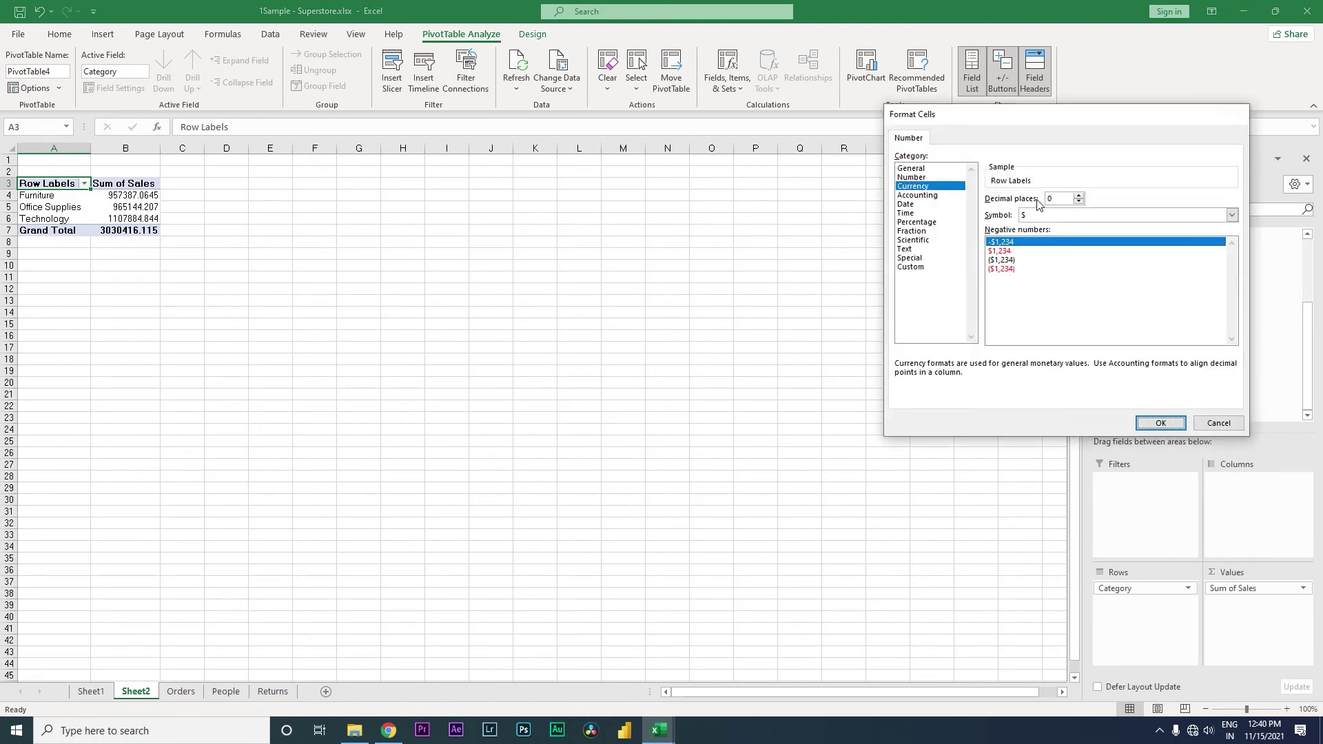
{"action": "left_click", "coordinate": [1161, 423]}
{"action": "left_click", "coordinate": [1103, 367]}
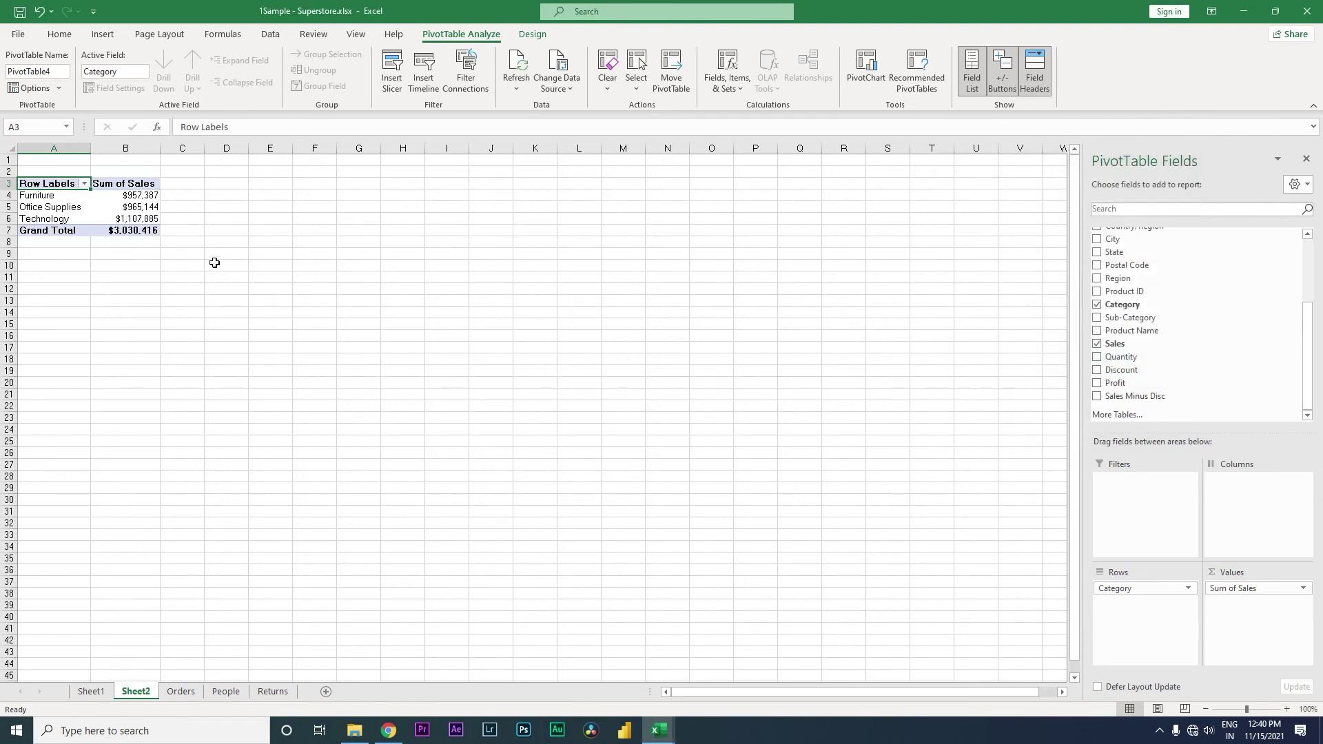
Step: Insert a clustered column PivotChart of sales by category, moved beside the table and enlarged
{"action": "left_click", "coordinate": [102, 35]}
{"action": "left_click", "coordinate": [574, 76]}
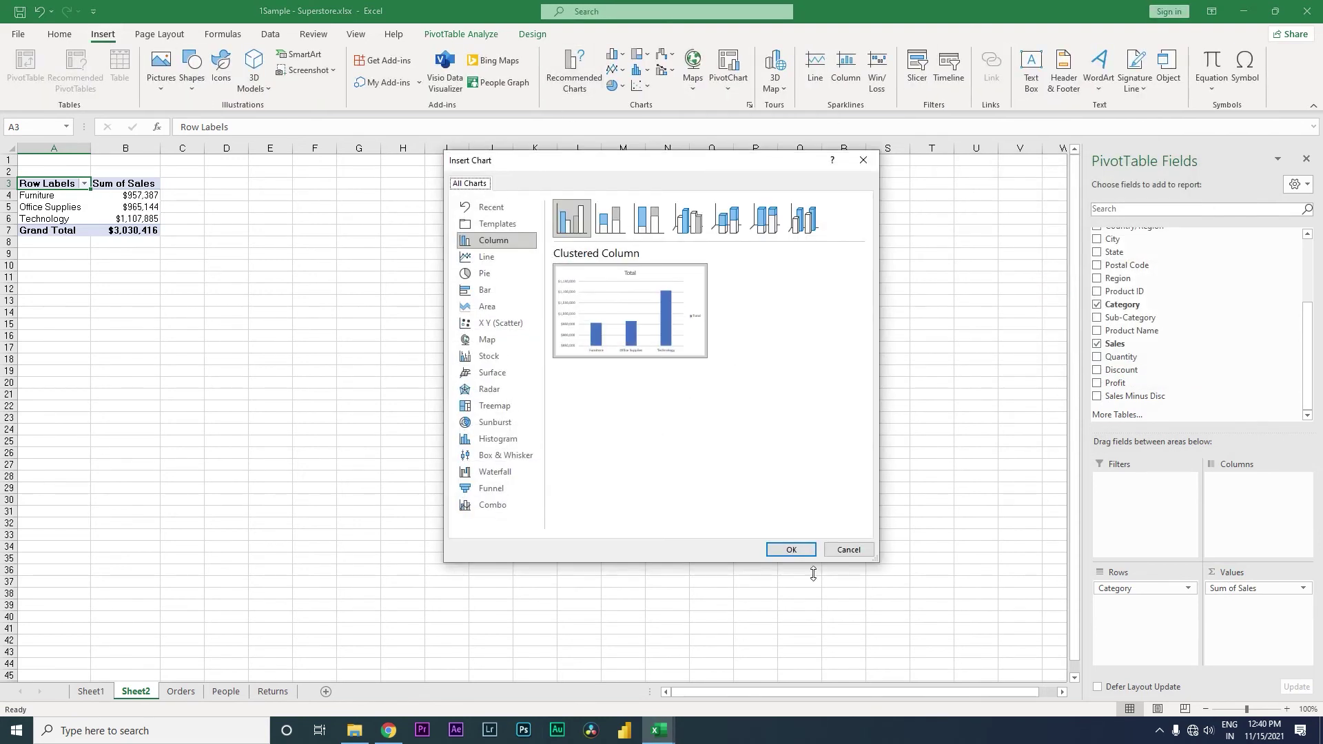
{"action": "left_click", "coordinate": [803, 552]}
{"action": "left_click_drag", "start_coordinate": [611, 408], "coordinate": [565, 335]}
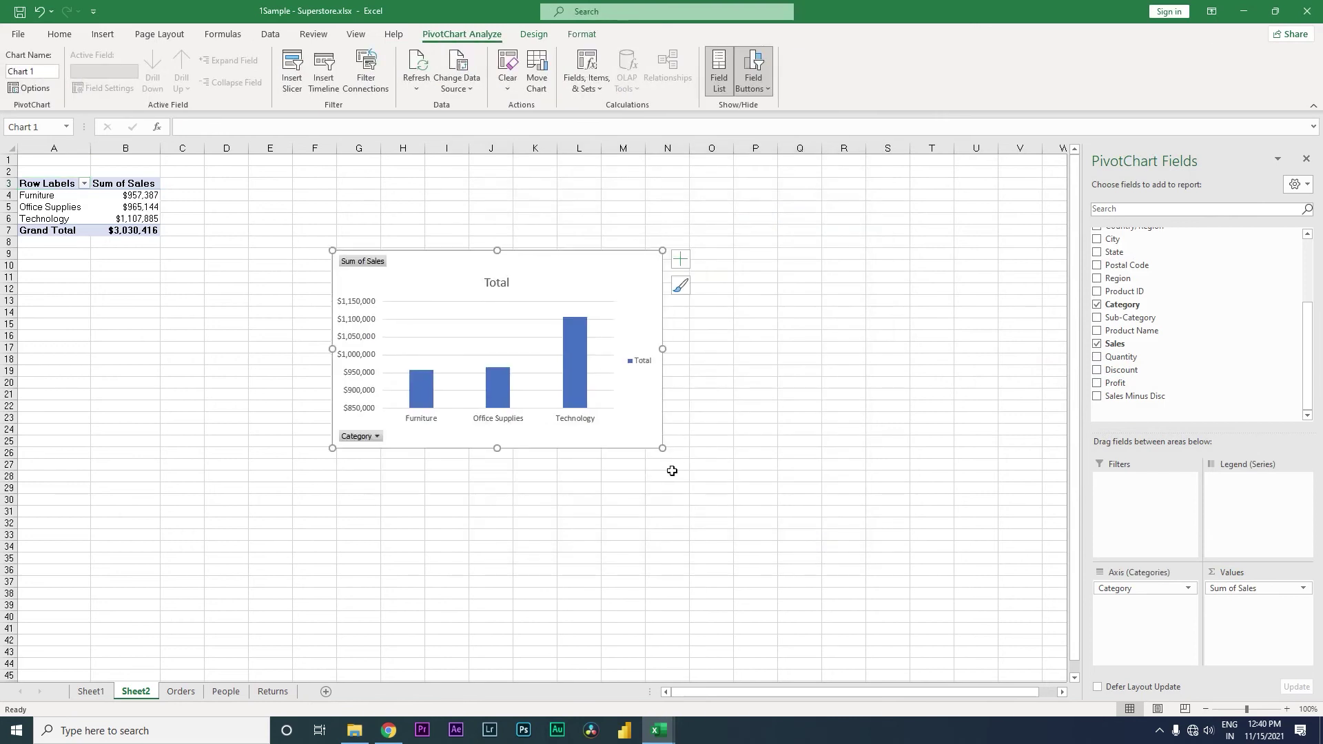
{"action": "left_click_drag", "start_coordinate": [672, 471], "coordinate": [731, 511]}
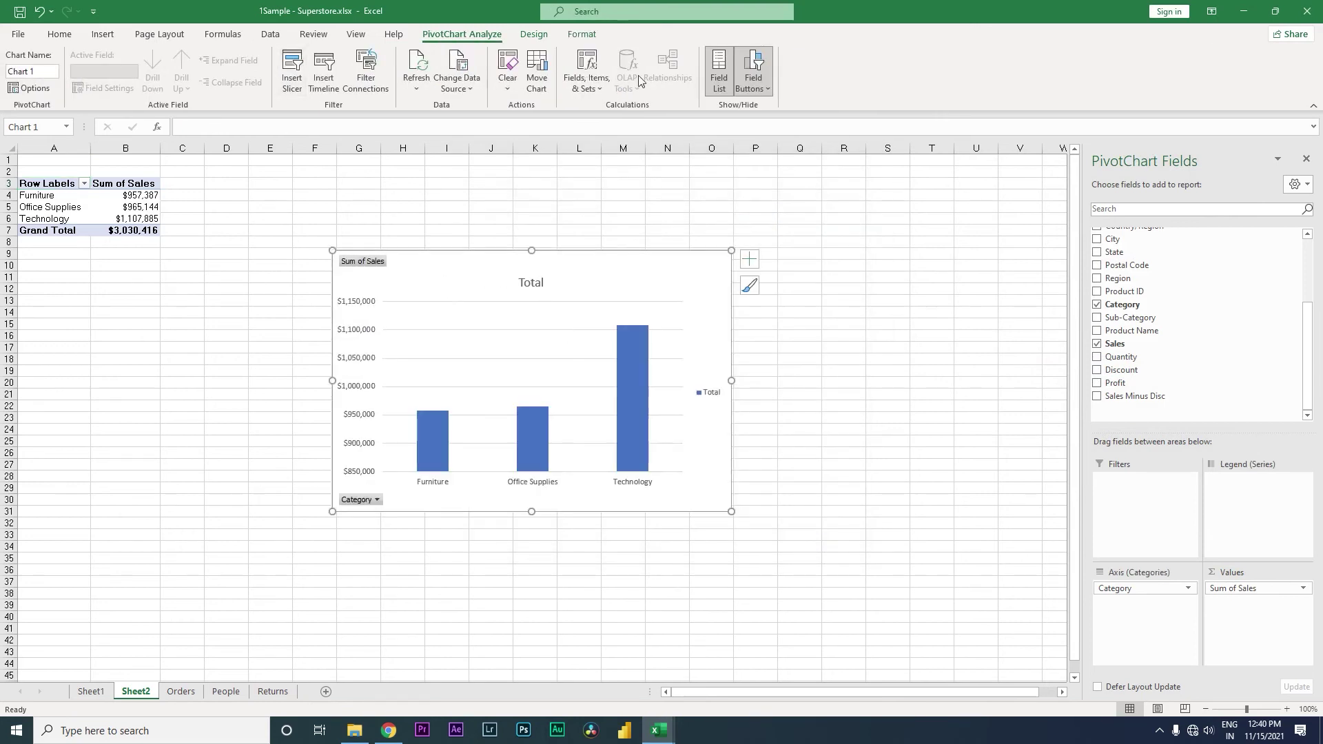
{"action": "left_click", "coordinate": [581, 34]}
{"action": "left_click", "coordinate": [534, 34]}
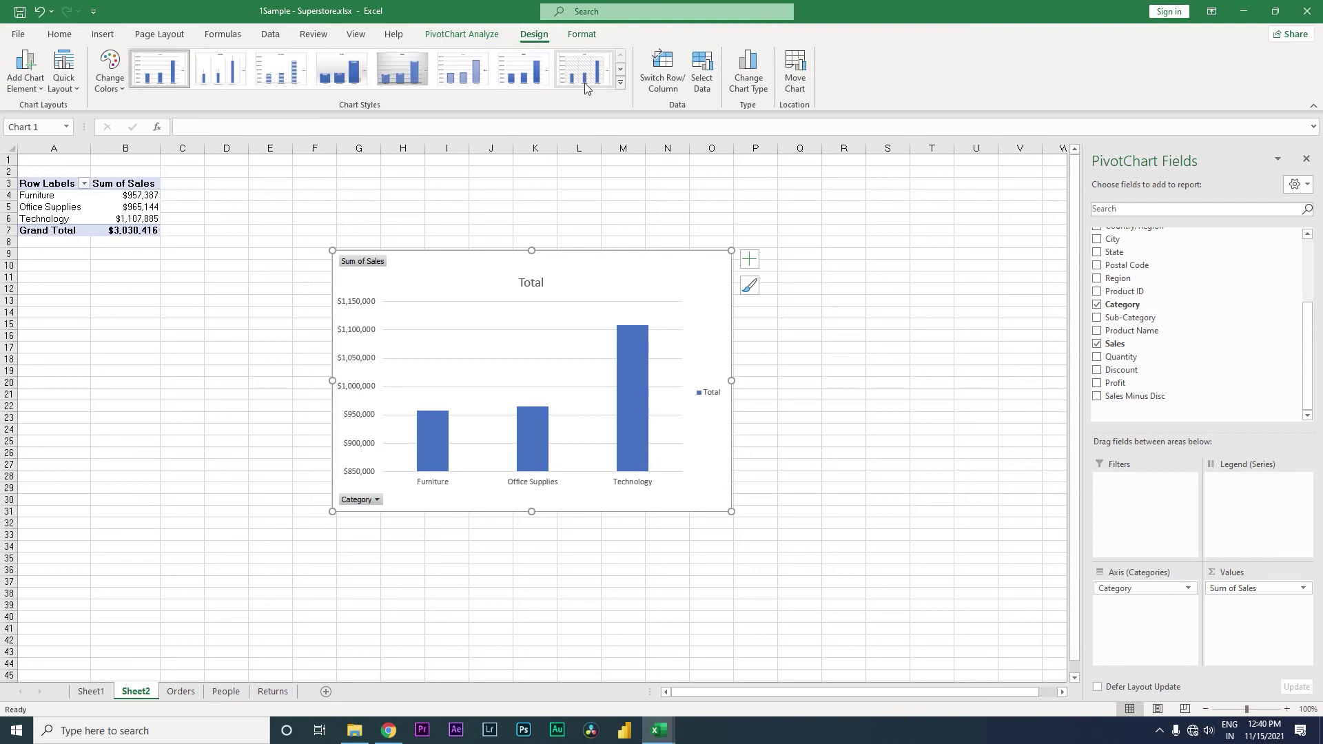
Step: Apply chart style 4 and the yellow monochromatic palette, then shift the chart up and left
{"action": "left_click", "coordinate": [621, 82]}
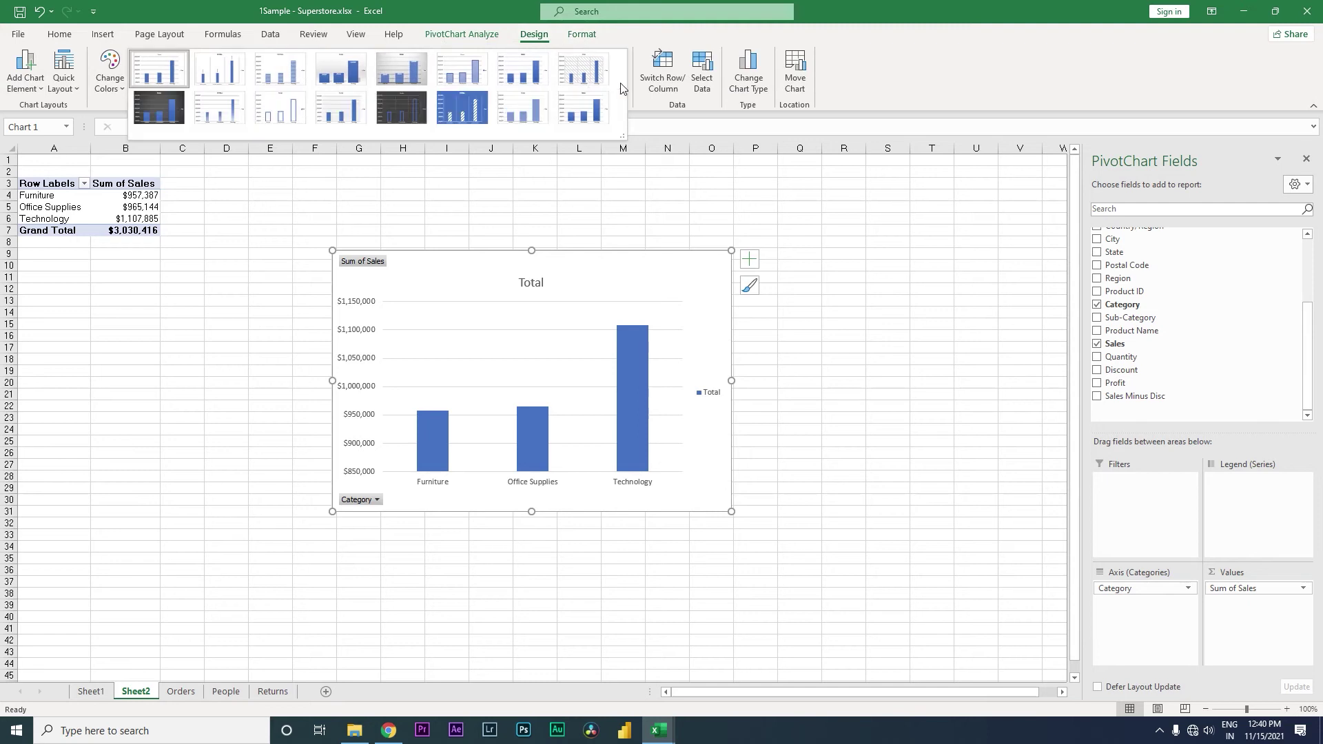
{"action": "left_click", "coordinate": [328, 83]}
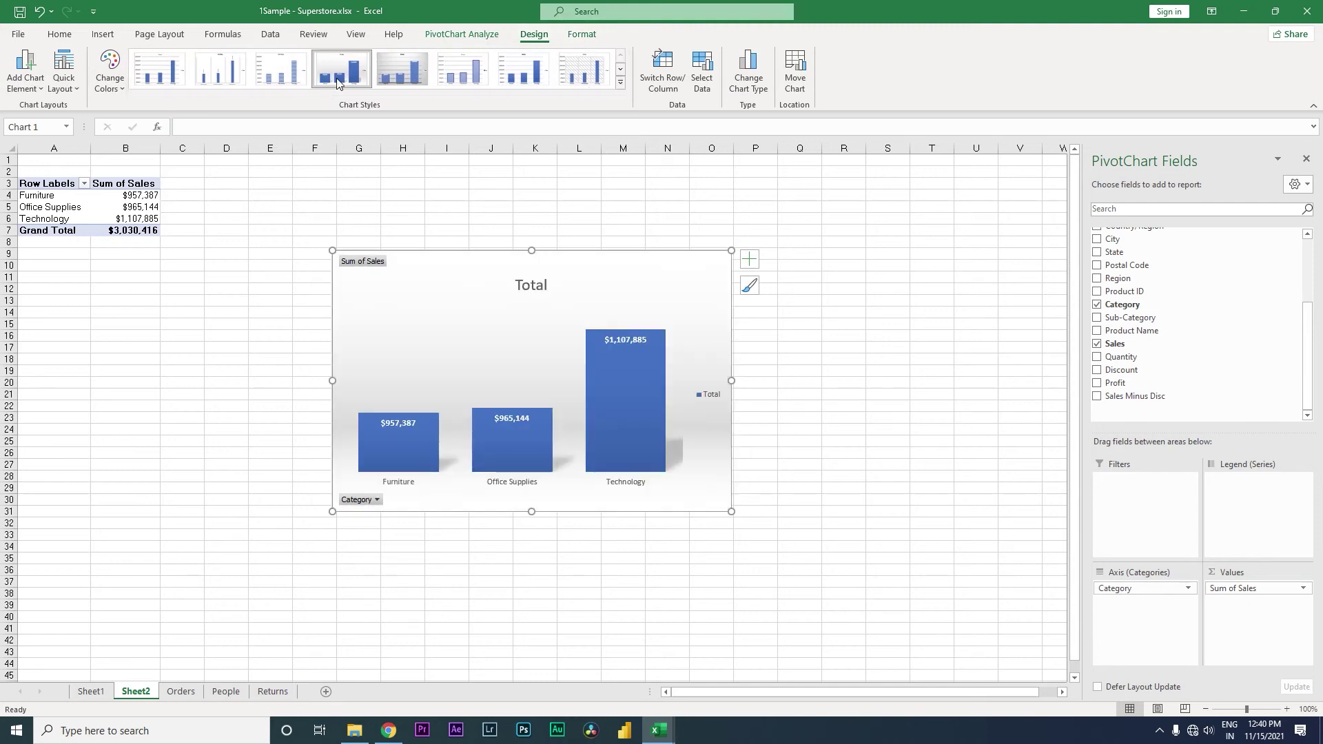
{"action": "left_click", "coordinate": [109, 69]}
{"action": "left_click", "coordinate": [158, 299]}
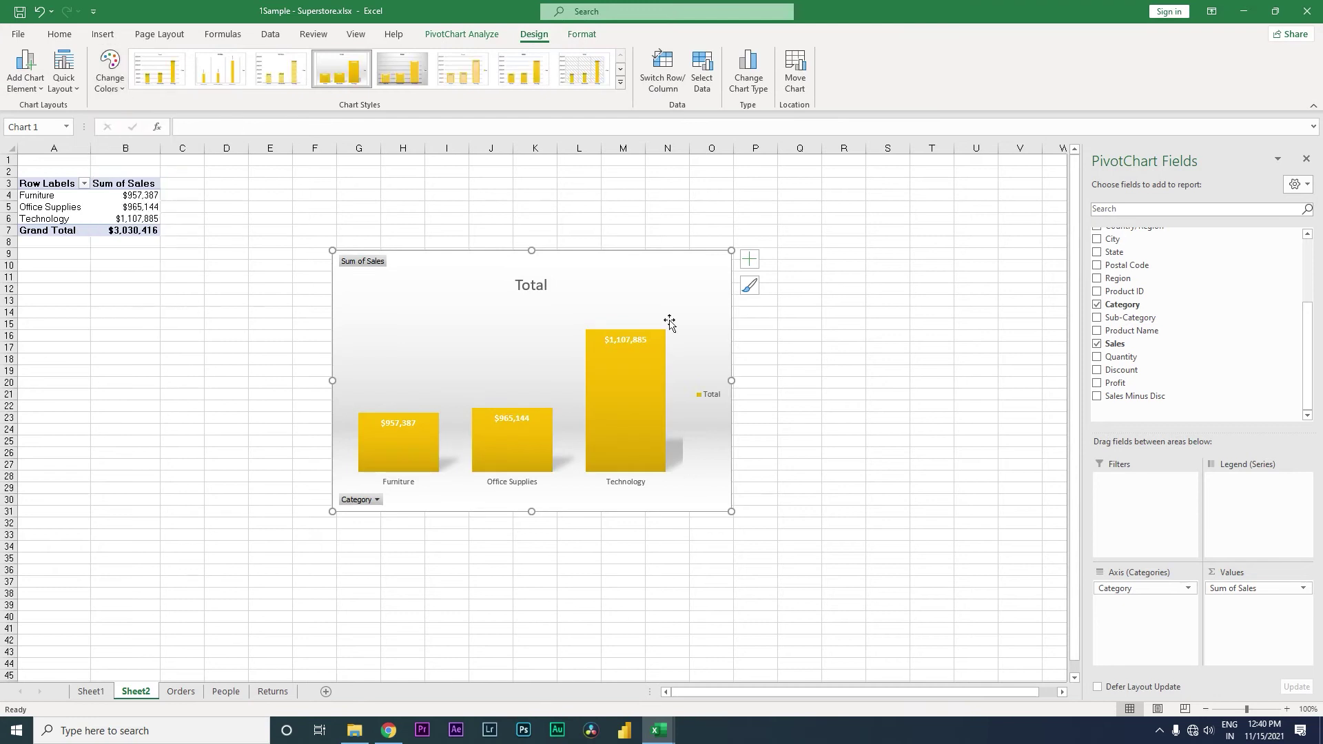
{"action": "left_click_drag", "start_coordinate": [451, 275], "coordinate": [371, 252]}
{"action": "right_click", "coordinate": [288, 240]}
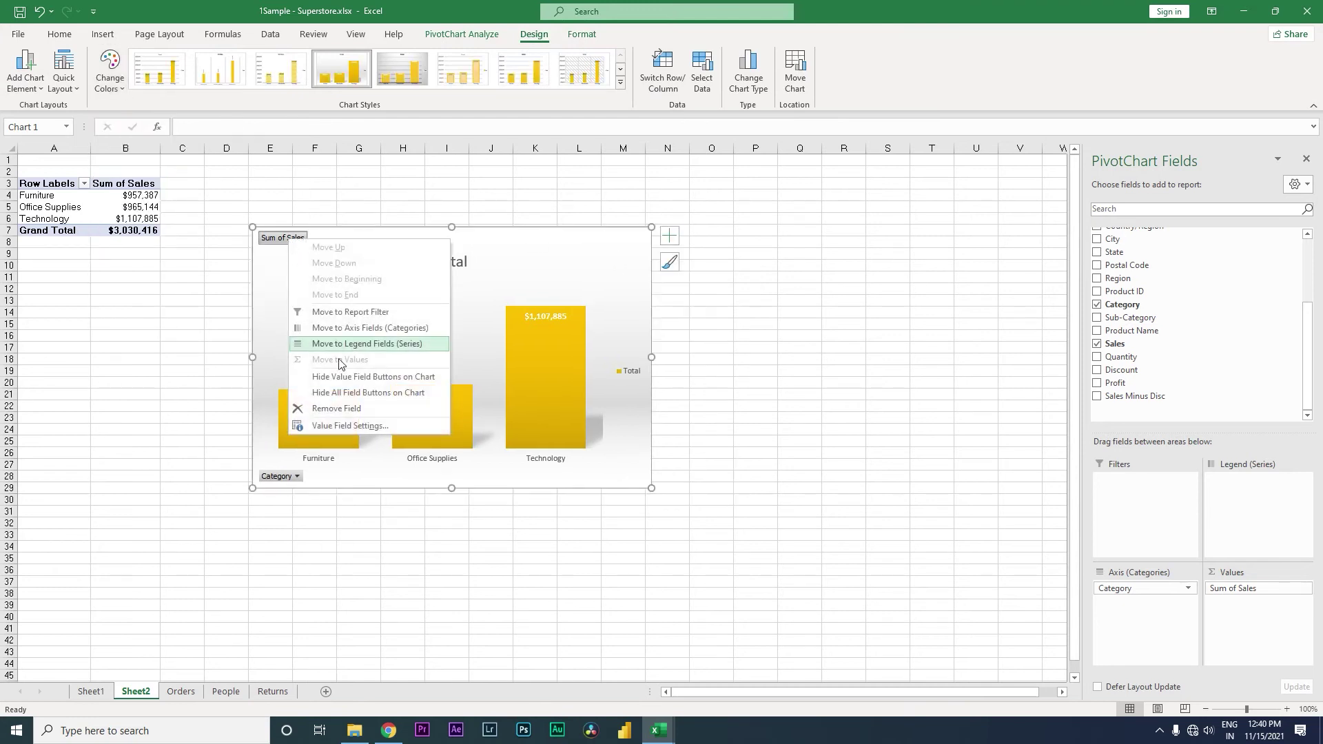
Step: Hide all field buttons on the chart, enlarge it, and move it to the sheet's top-left
{"action": "left_click", "coordinate": [355, 392]}
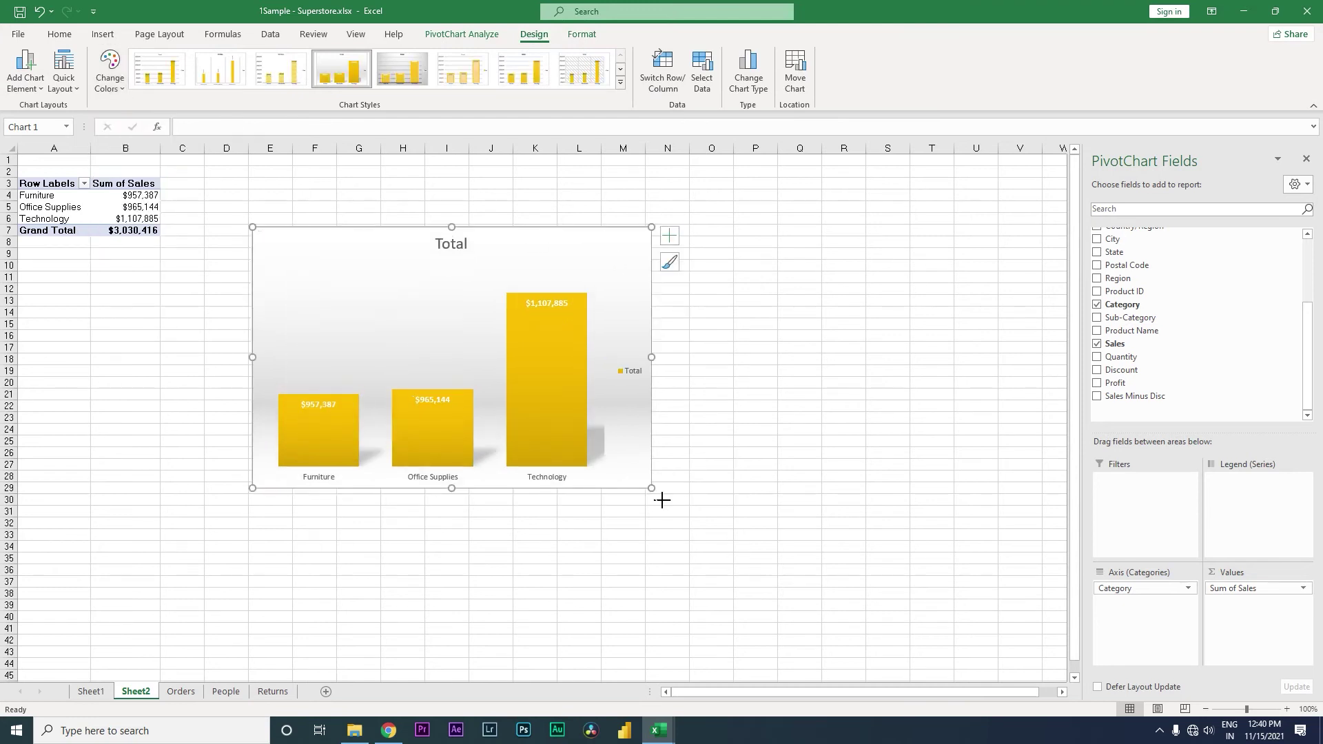
{"action": "left_click_drag", "start_coordinate": [662, 500], "coordinate": [710, 521]}
{"action": "left_click_drag", "start_coordinate": [510, 250], "coordinate": [279, 179]}
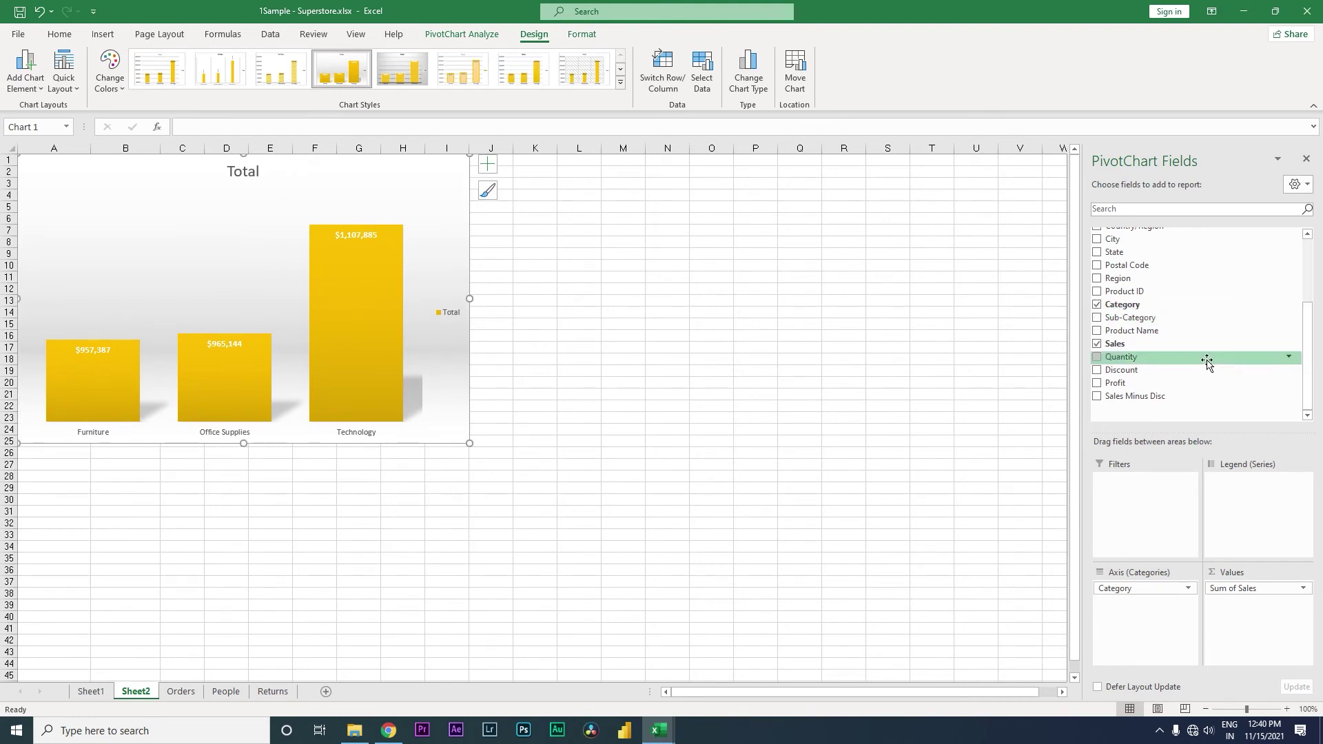
{"action": "right_click", "coordinate": [1134, 318]}
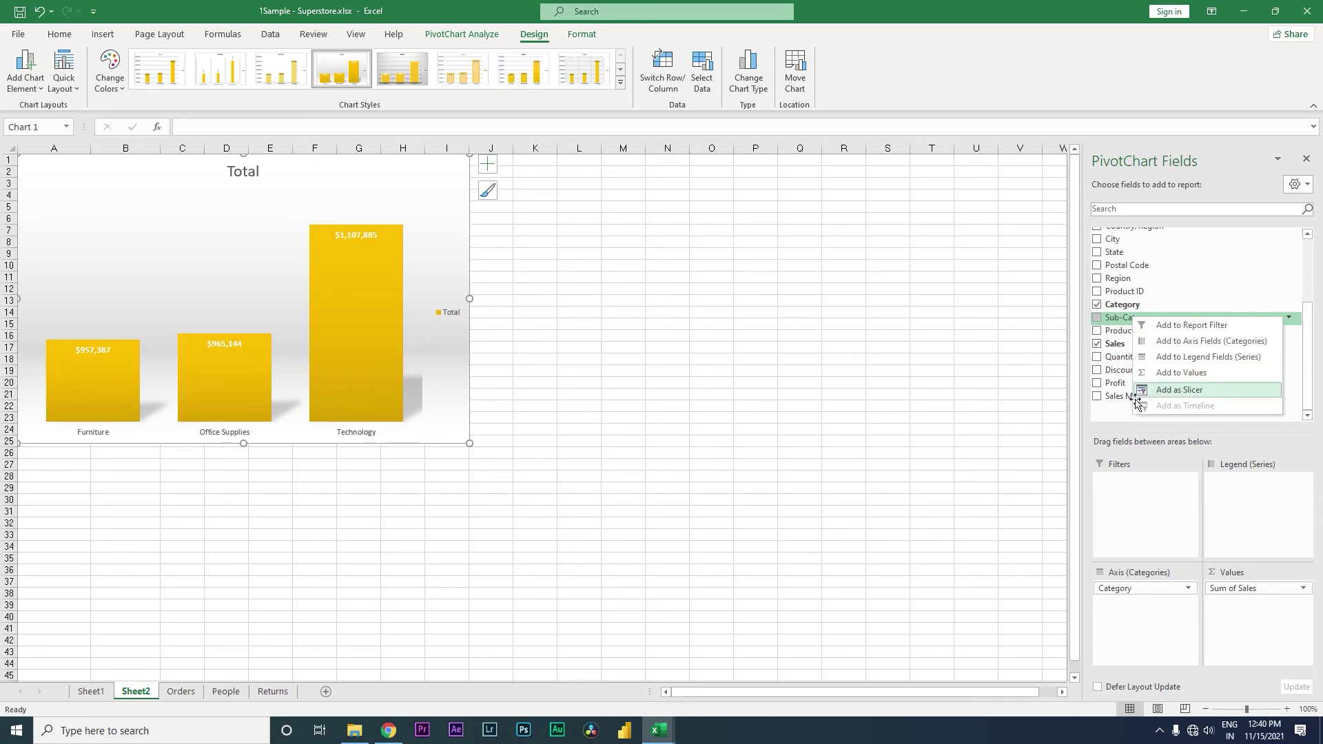
Step: Add a Sub-Category slicer and place it beside the chart
{"action": "left_click", "coordinate": [1136, 329]}
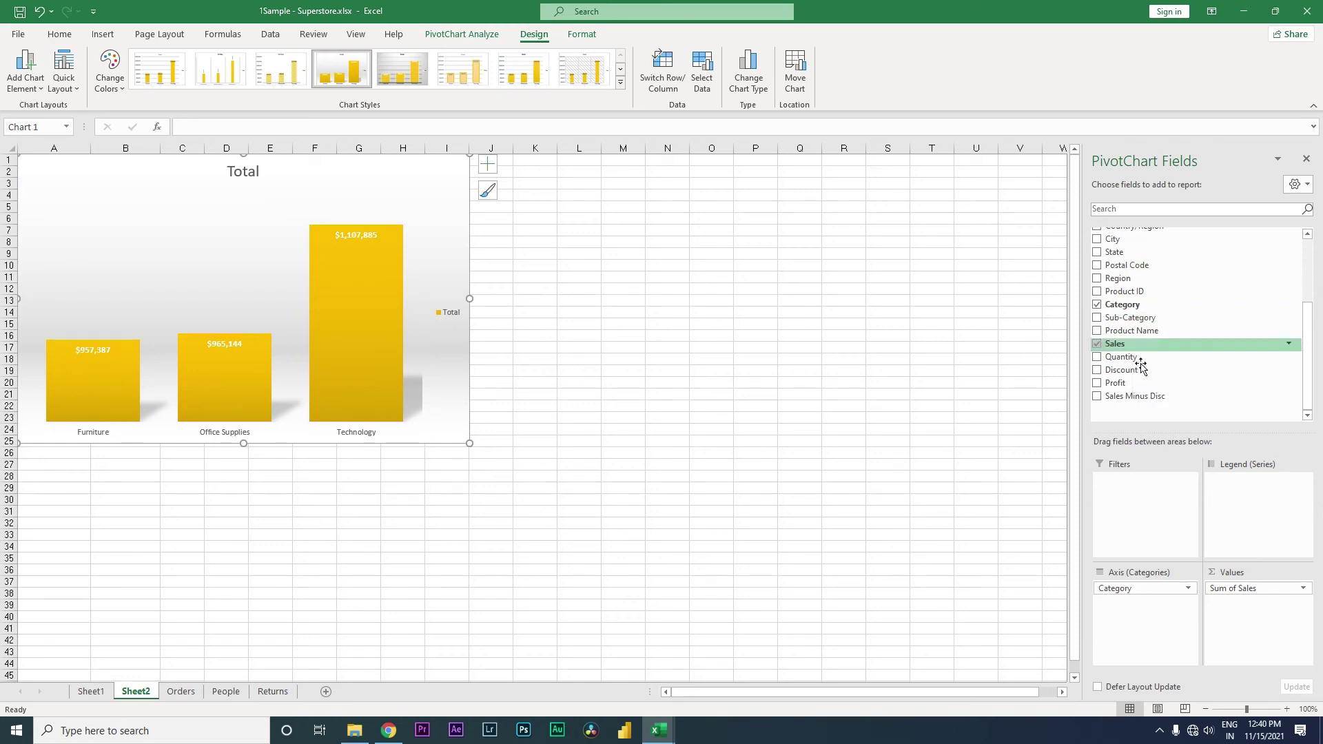
{"action": "right_click", "coordinate": [1143, 324]}
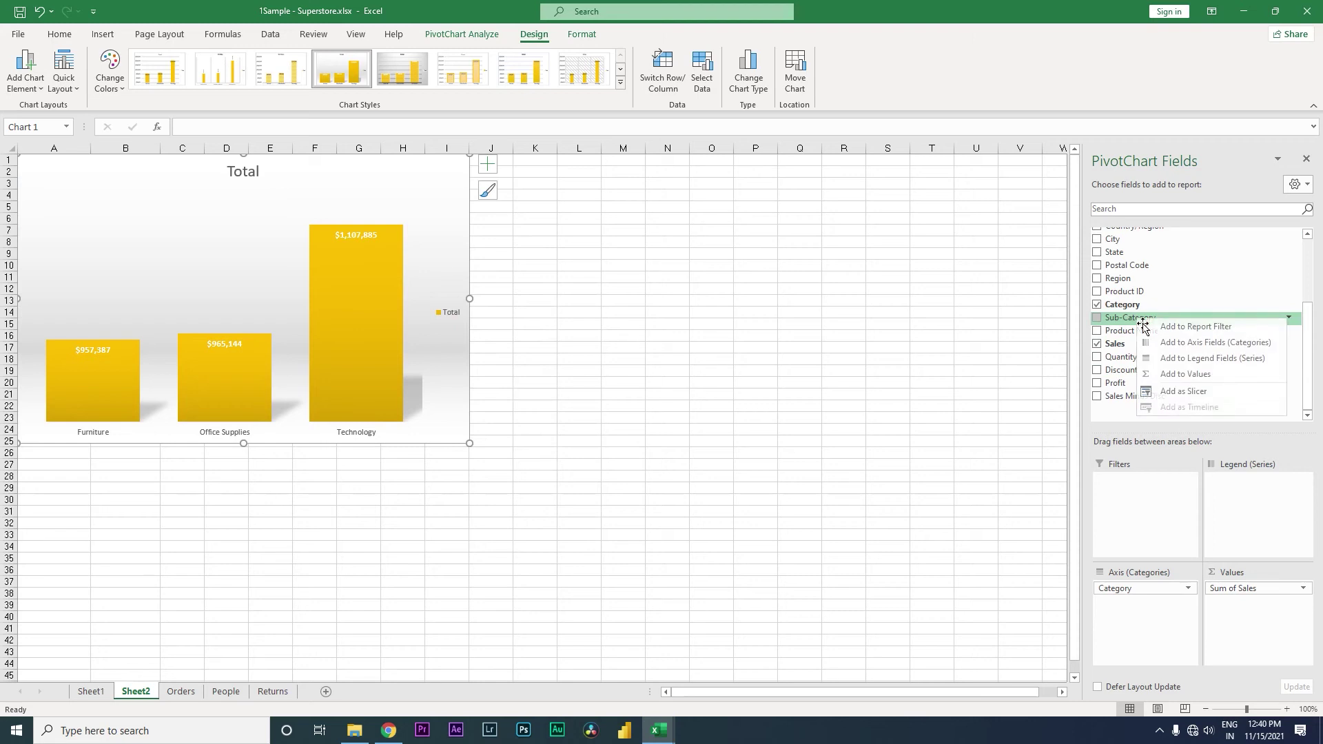
{"action": "left_click", "coordinate": [1185, 391]}
{"action": "left_click_drag", "start_coordinate": [549, 348], "coordinate": [556, 190]}
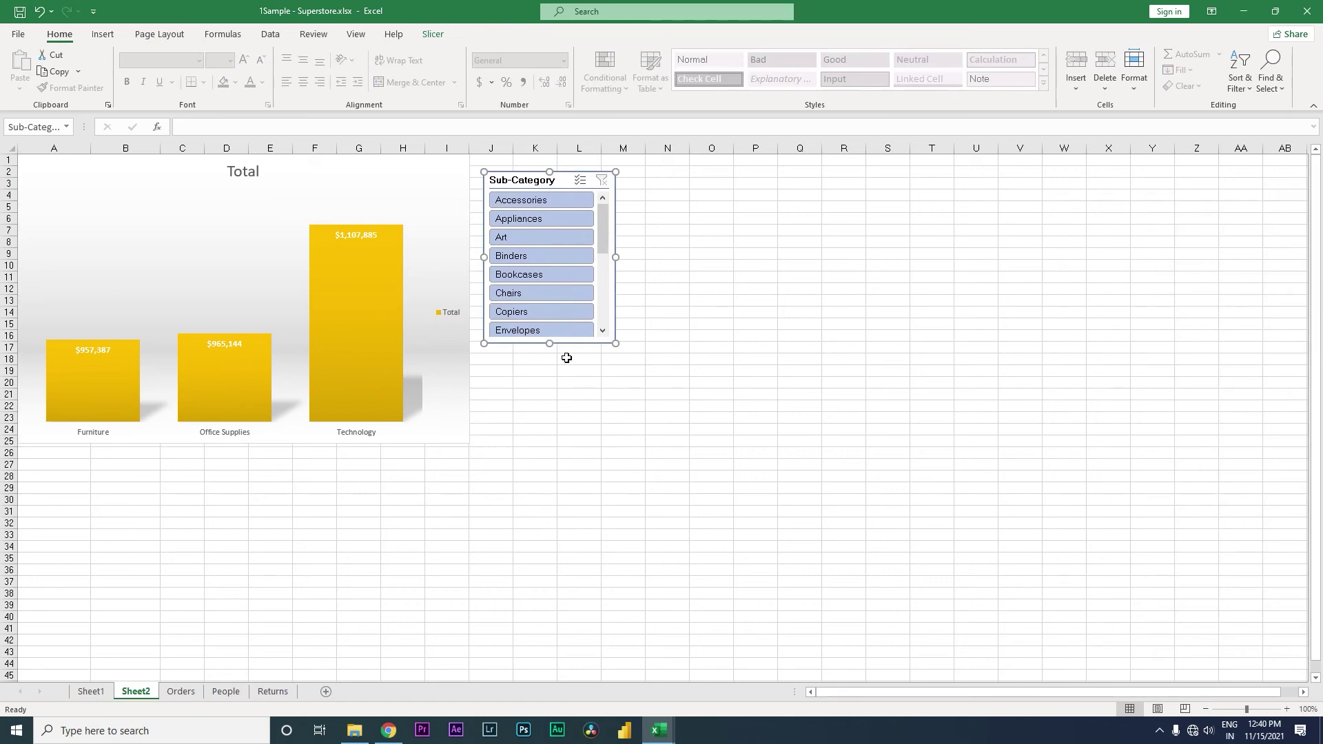
Step: Filter the chart through the slicer to Chairs, leaving Furniture at $424,003
{"action": "left_click", "coordinate": [538, 201]}
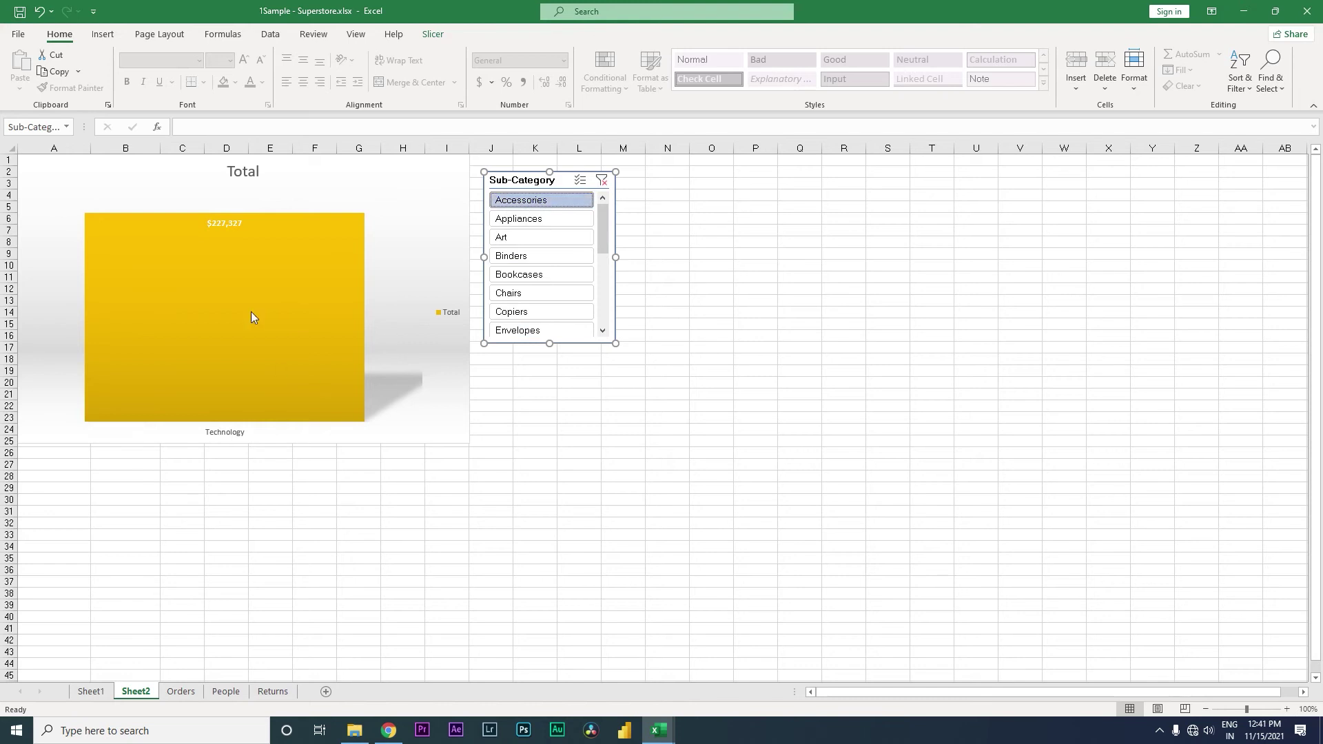
{"action": "mouse_move", "coordinate": [268, 285]}
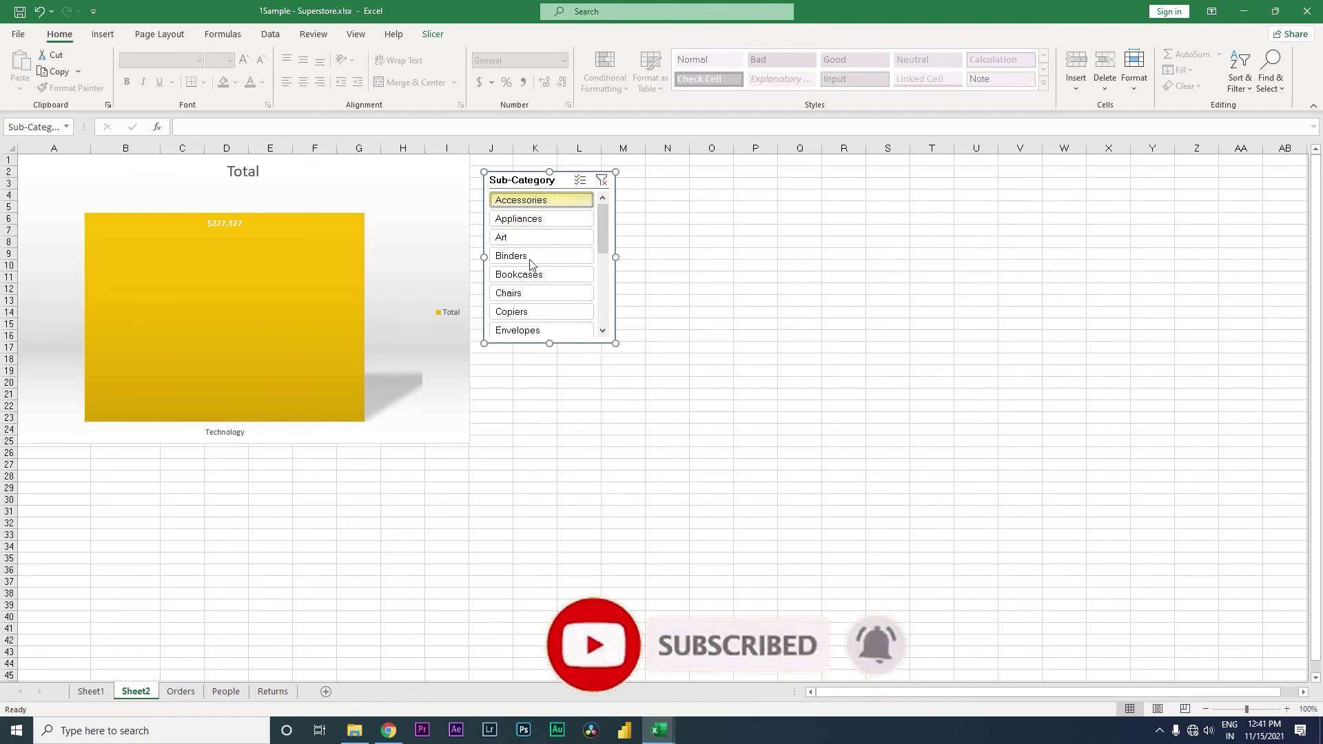
{"action": "mouse_move", "coordinate": [226, 315]}
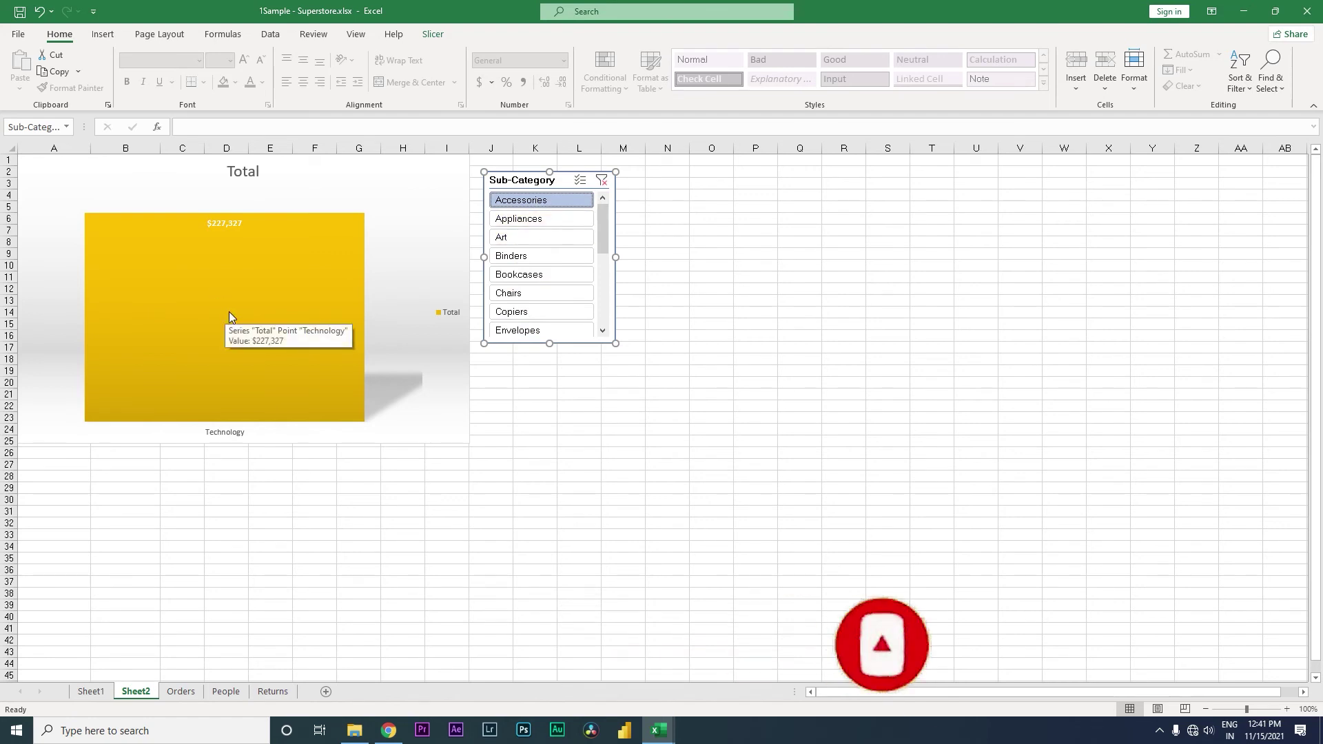
{"action": "left_click", "coordinate": [525, 300]}
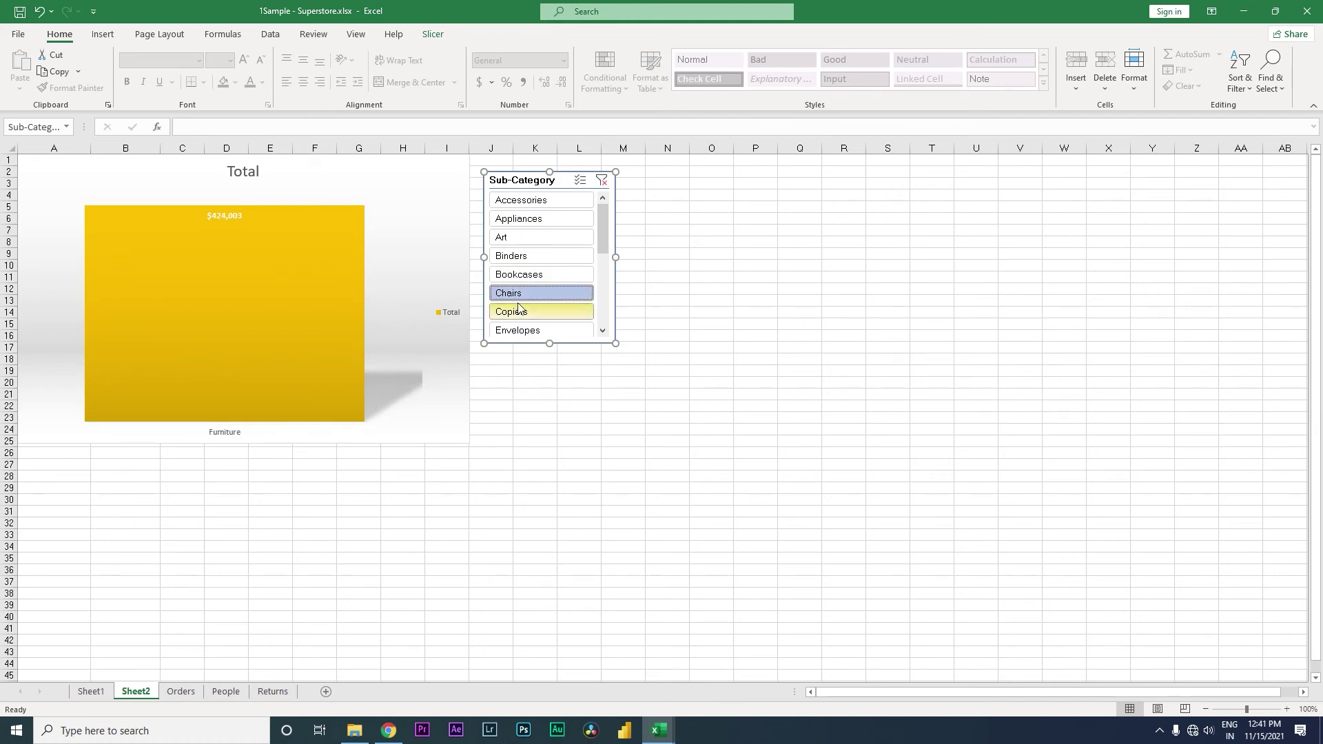
{"action": "left_click", "coordinate": [459, 379]}
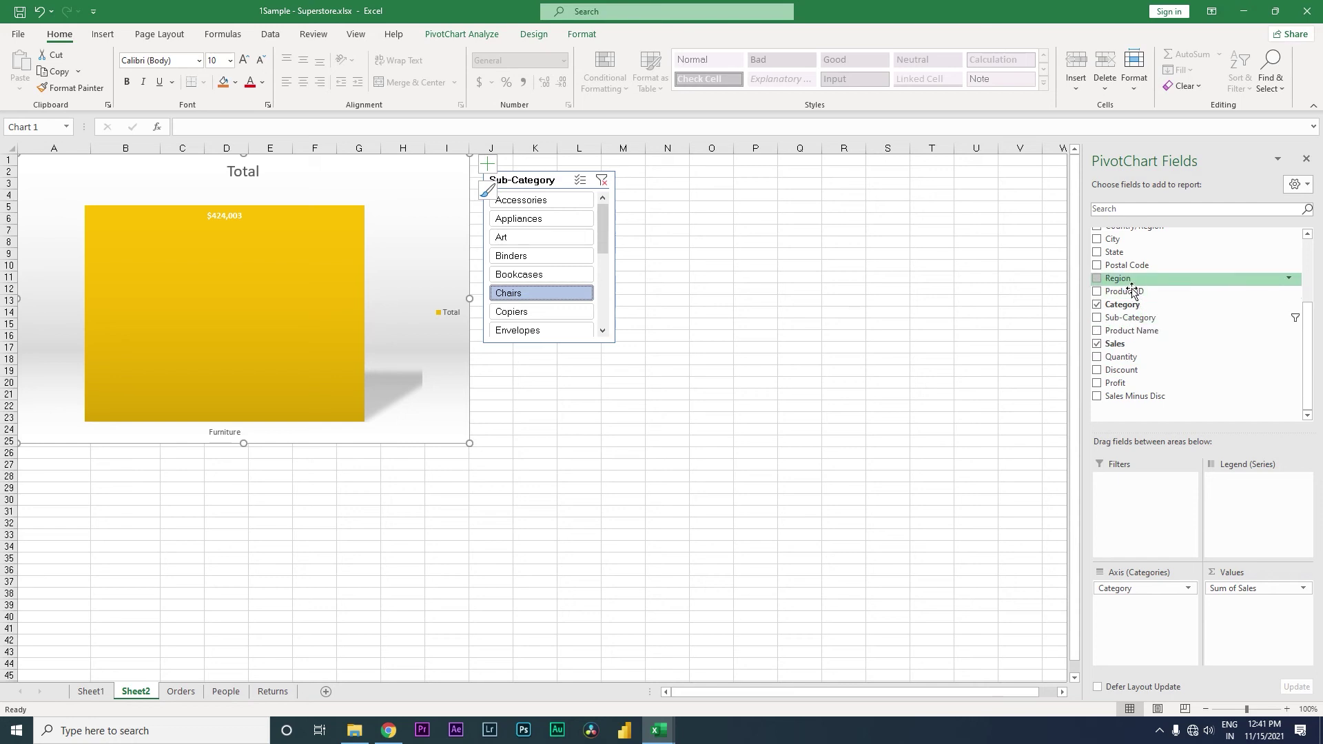
Step: Add a State slicer and position it below the Sub-Category slicer
{"action": "right_click", "coordinate": [1115, 252]}
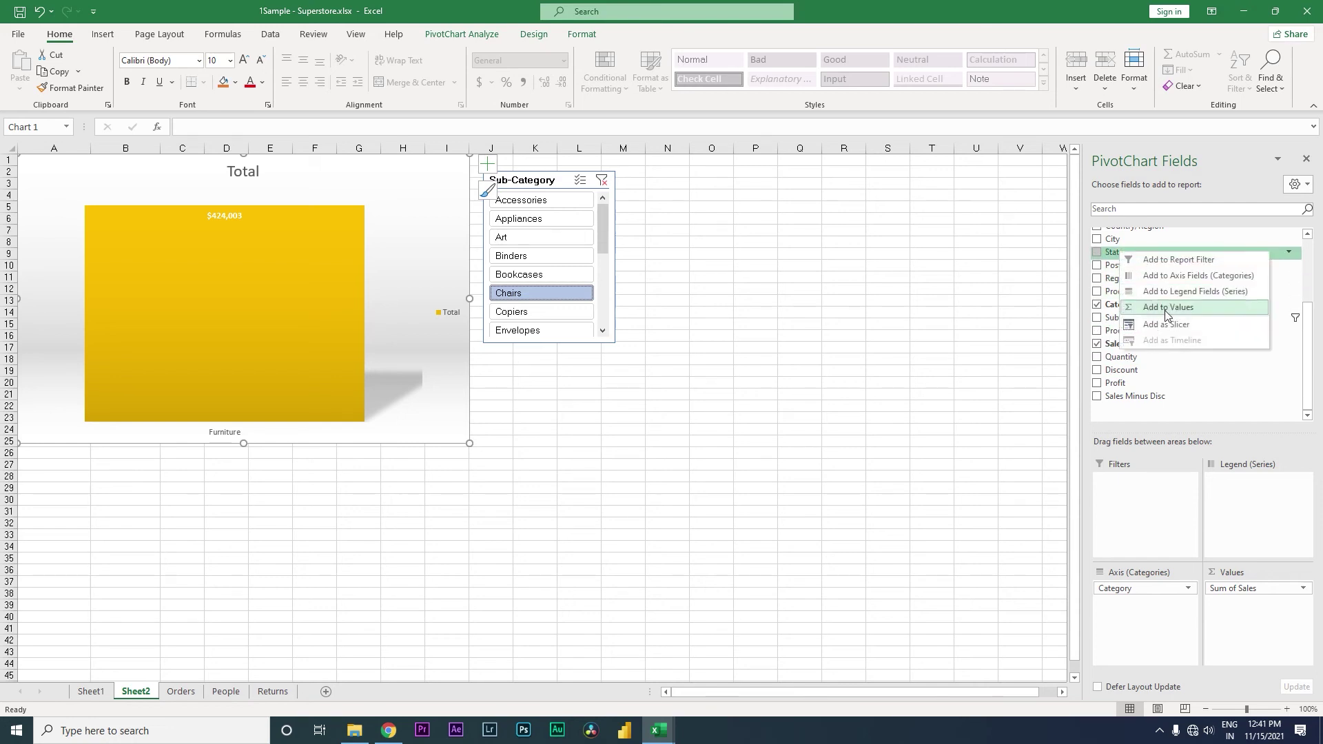
{"action": "left_click", "coordinate": [1158, 323]}
{"action": "left_click_drag", "start_coordinate": [546, 339], "coordinate": [547, 373]}
{"action": "mouse_move", "coordinate": [603, 406]}
{"action": "left_mouse_down"}
{"action": "mouse_move", "coordinate": [604, 518]}
{"action": "mouse_move", "coordinate": [609, 399]}
{"action": "mouse_move", "coordinate": [618, 511]}
{"action": "mouse_move", "coordinate": [606, 393]}
{"action": "left_mouse_up"}
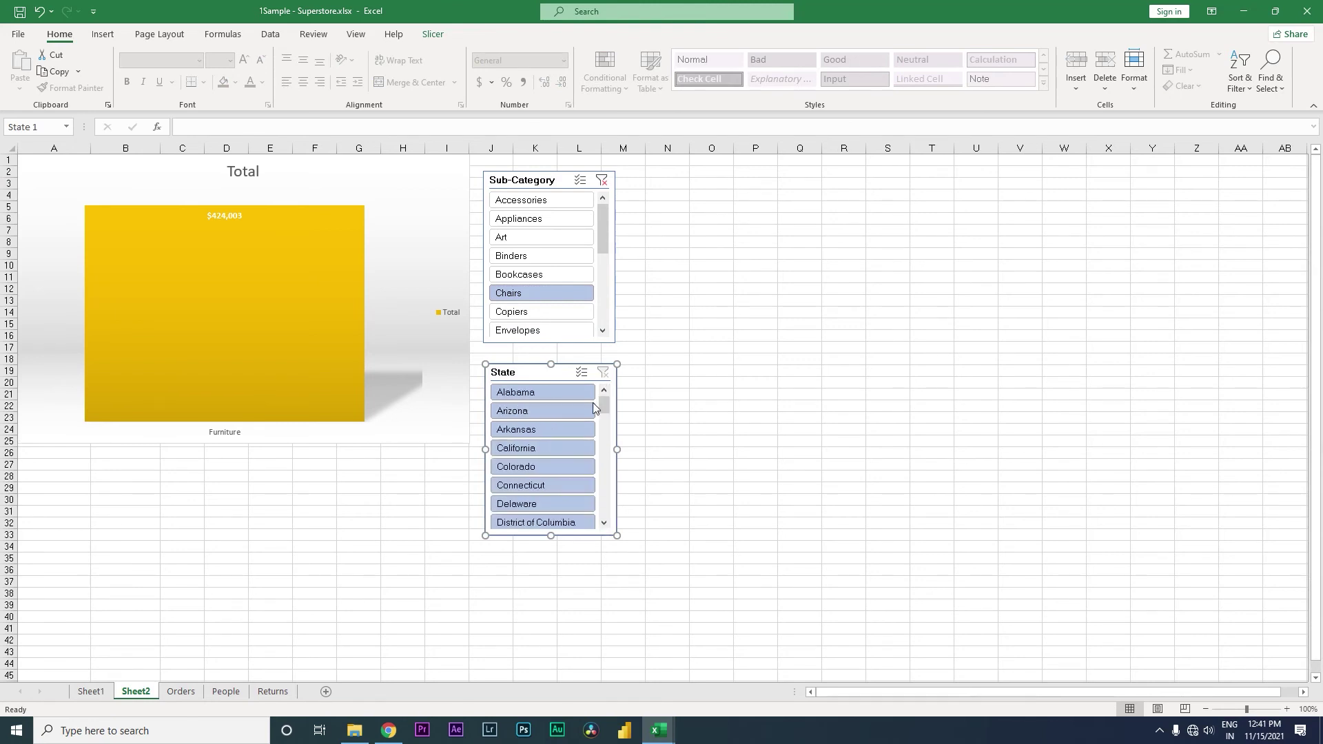
Step: Align the State slicer, then move the chart down to uncover the pivot table
{"action": "left_click_drag", "start_coordinate": [532, 379], "coordinate": [531, 382]}
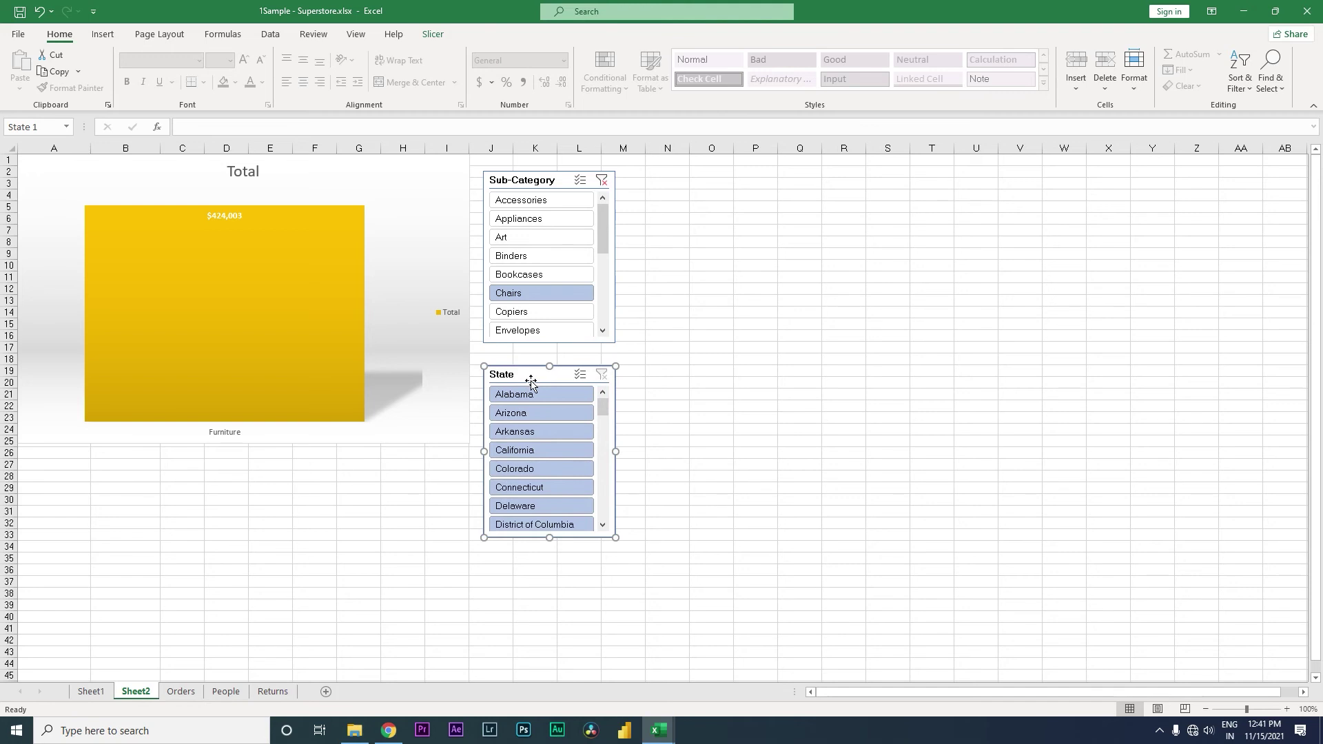
{"action": "left_click_drag", "start_coordinate": [328, 181], "coordinate": [333, 321]}
{"action": "left_click", "coordinate": [48, 186]}
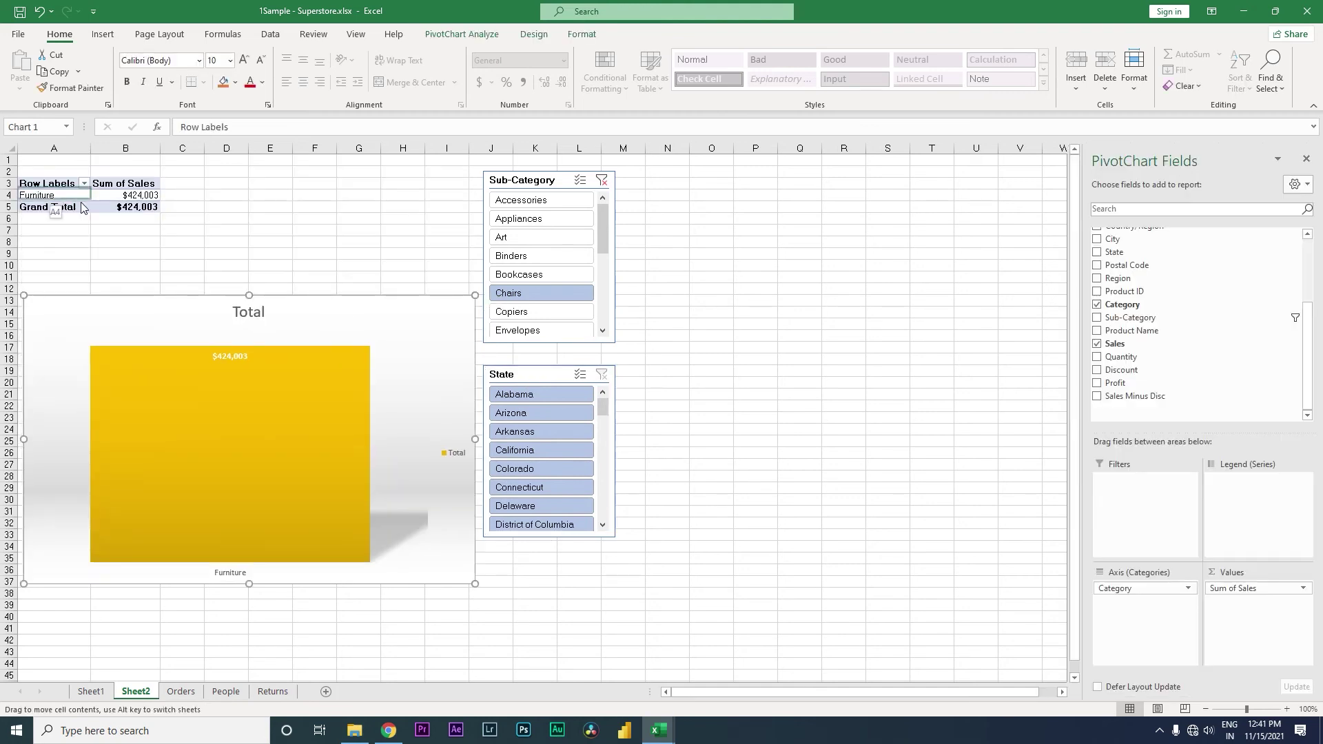
{"action": "left_click_drag", "start_coordinate": [47, 188], "coordinate": [141, 210]}
{"action": "left_click", "coordinate": [658, 402]}
Step: Copy the pivot table to O19 and move the chart back to the top of the sheet
{"action": "key", "text": "ctrl+c"}
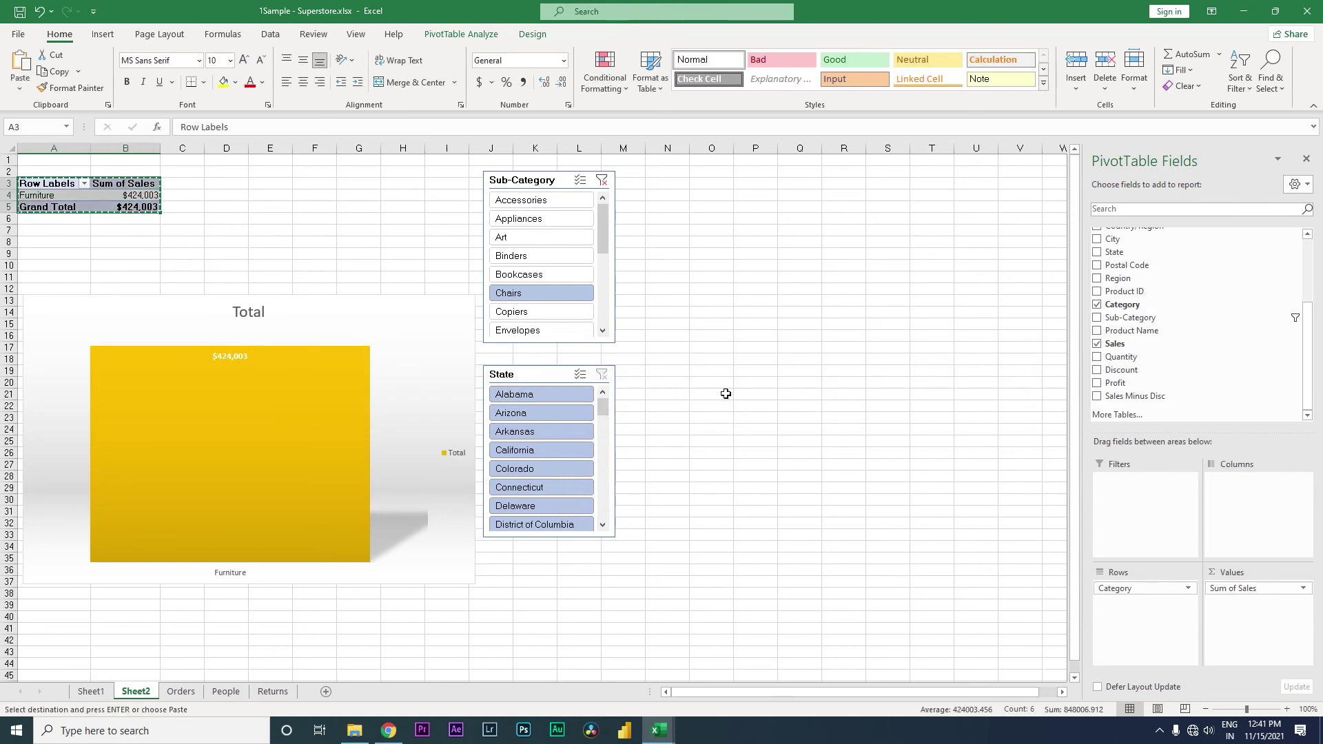
{"action": "left_click", "coordinate": [725, 374]}
{"action": "key", "text": "ctrl+v"}
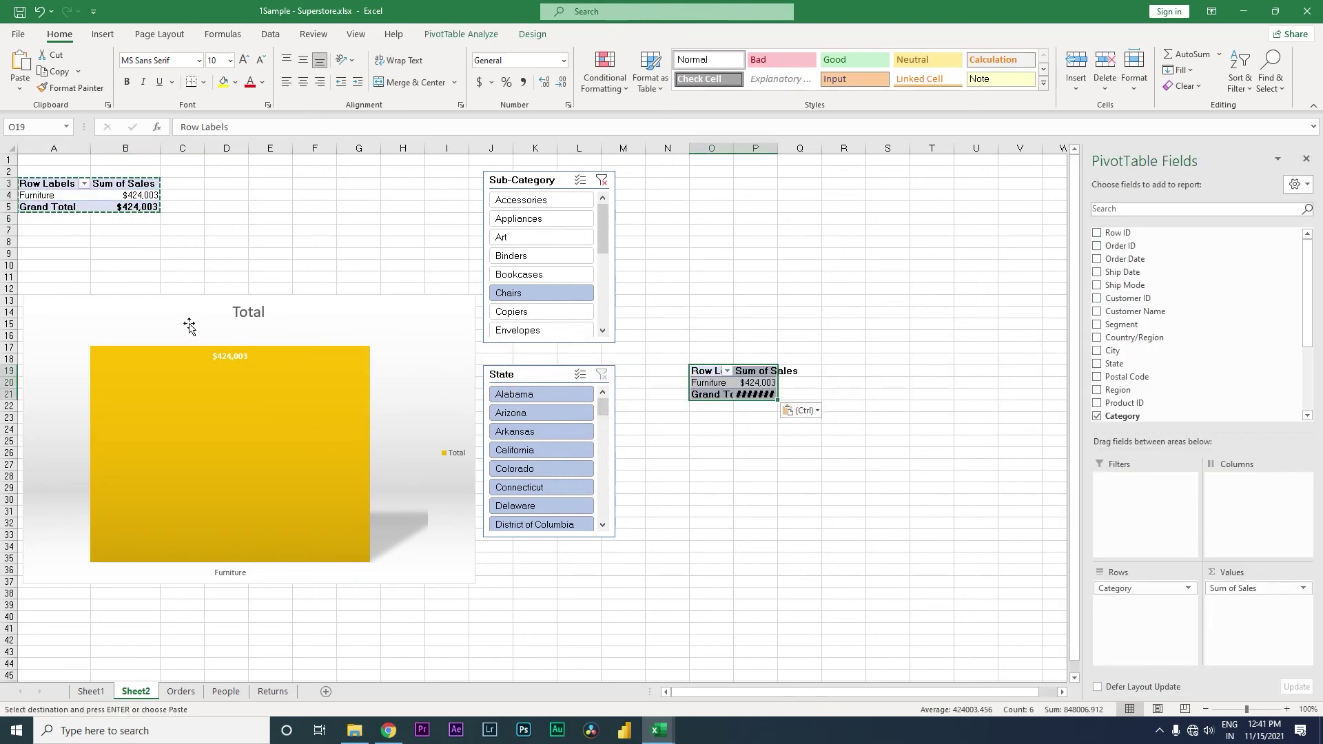
{"action": "left_click", "coordinate": [131, 328]}
{"action": "left_click_drag", "start_coordinate": [131, 328], "coordinate": [125, 188]}
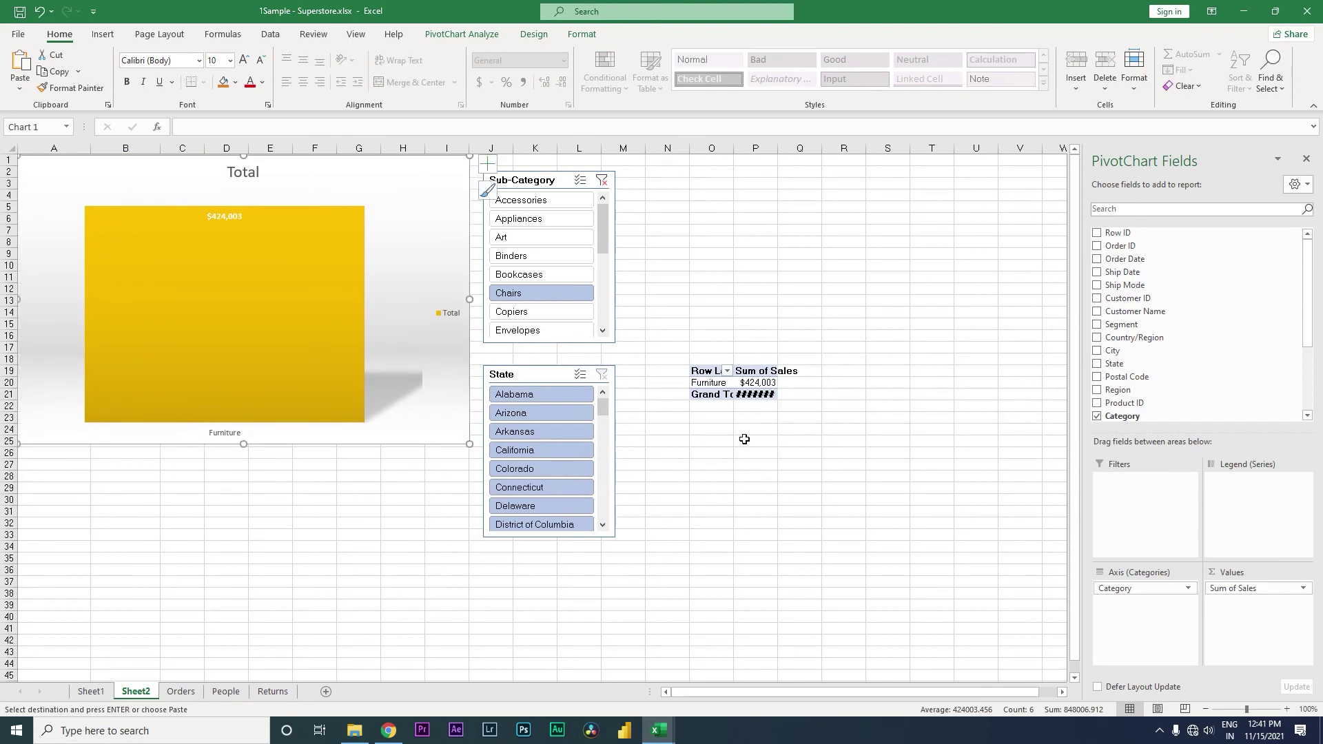
Step: Reduce the copied pivot to only a State report filter and copy its State (All) cells
{"action": "left_click", "coordinate": [720, 388]}
{"action": "left_click_drag", "start_coordinate": [1117, 588], "coordinate": [1047, 607]}
{"action": "left_click_drag", "start_coordinate": [1240, 588], "coordinate": [1030, 572]}
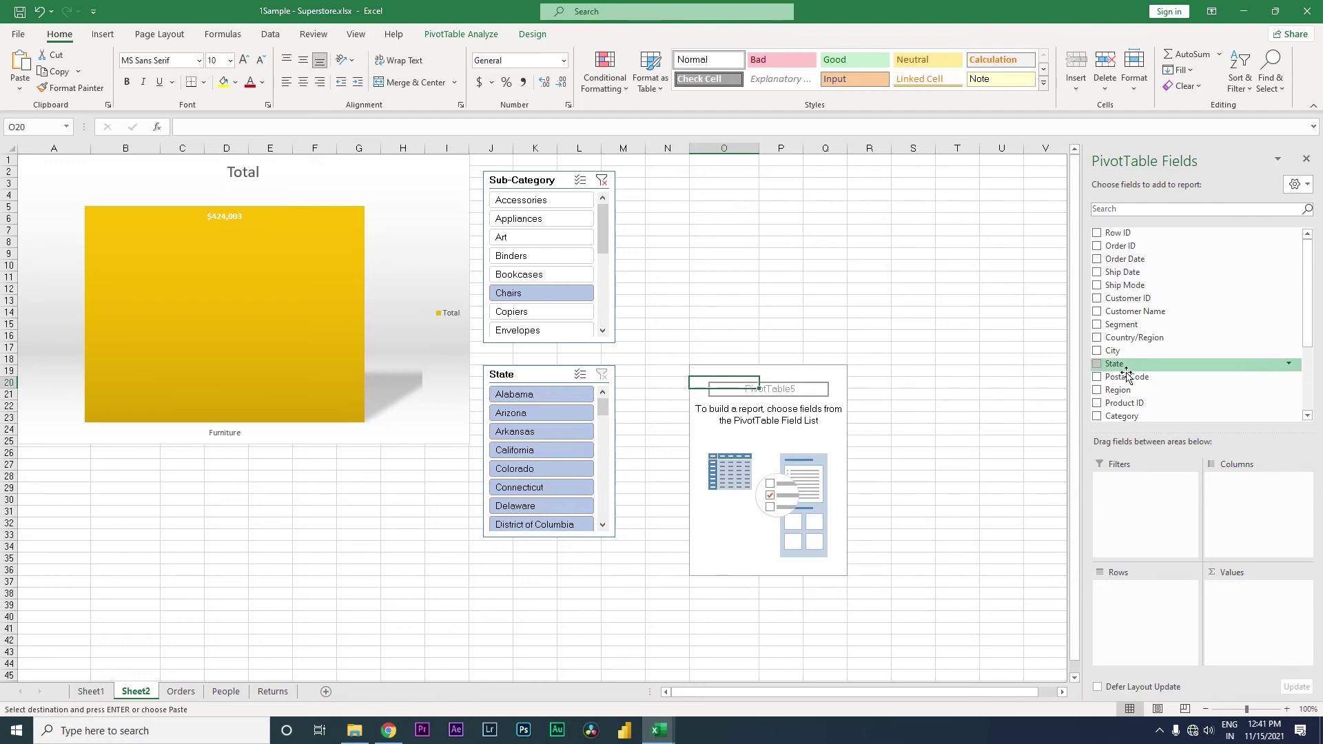
{"action": "left_click_drag", "start_coordinate": [1114, 363], "coordinate": [1138, 511]}
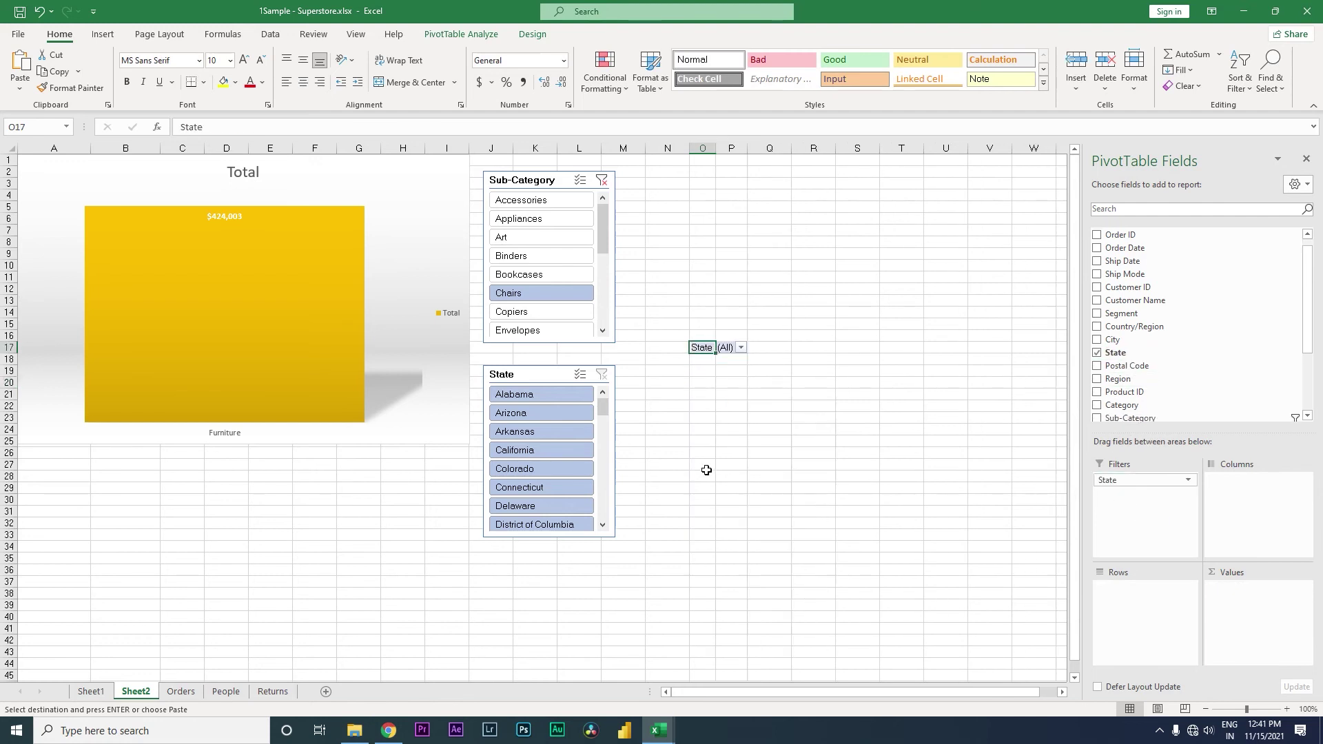
{"action": "left_click_drag", "start_coordinate": [704, 353], "coordinate": [733, 352]}
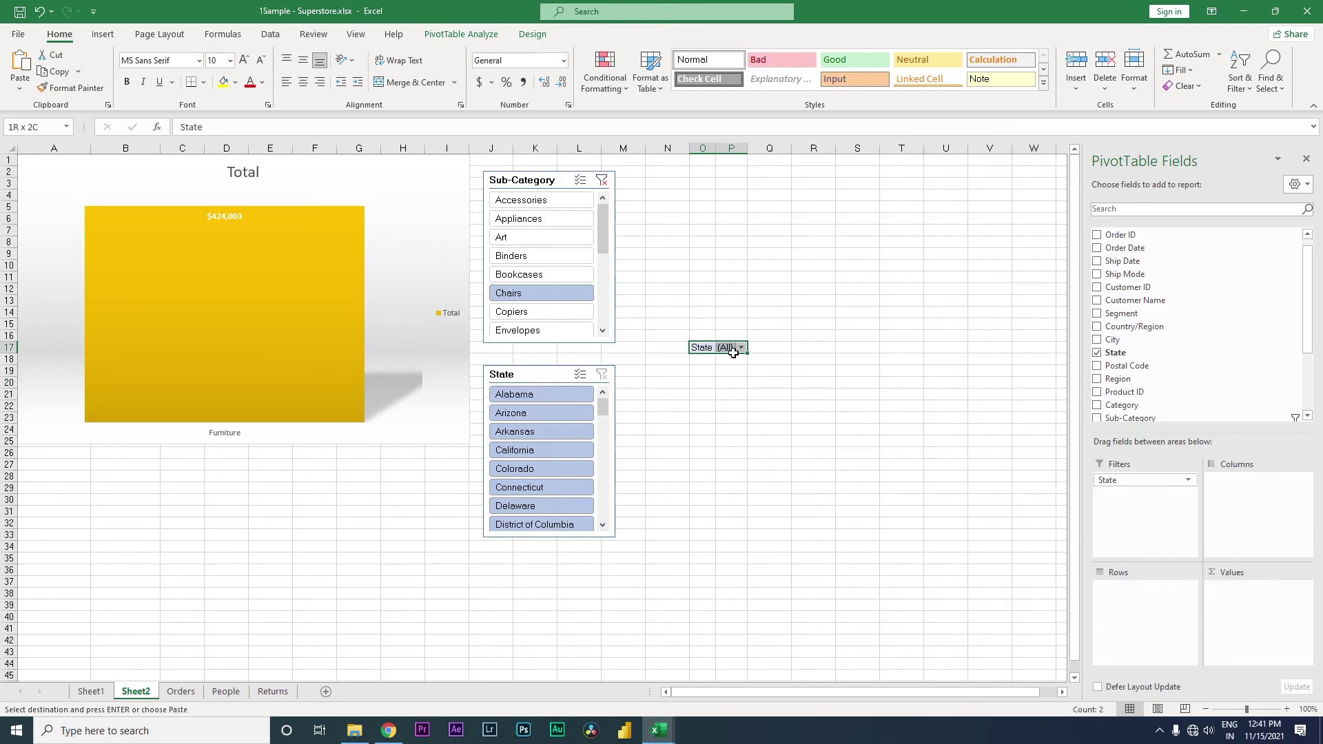
{"action": "key", "text": "ctrl+c"}
Step: Place the State filter at K18 and resize columns J and K to match the slicer width
{"action": "left_click", "coordinate": [510, 360]}
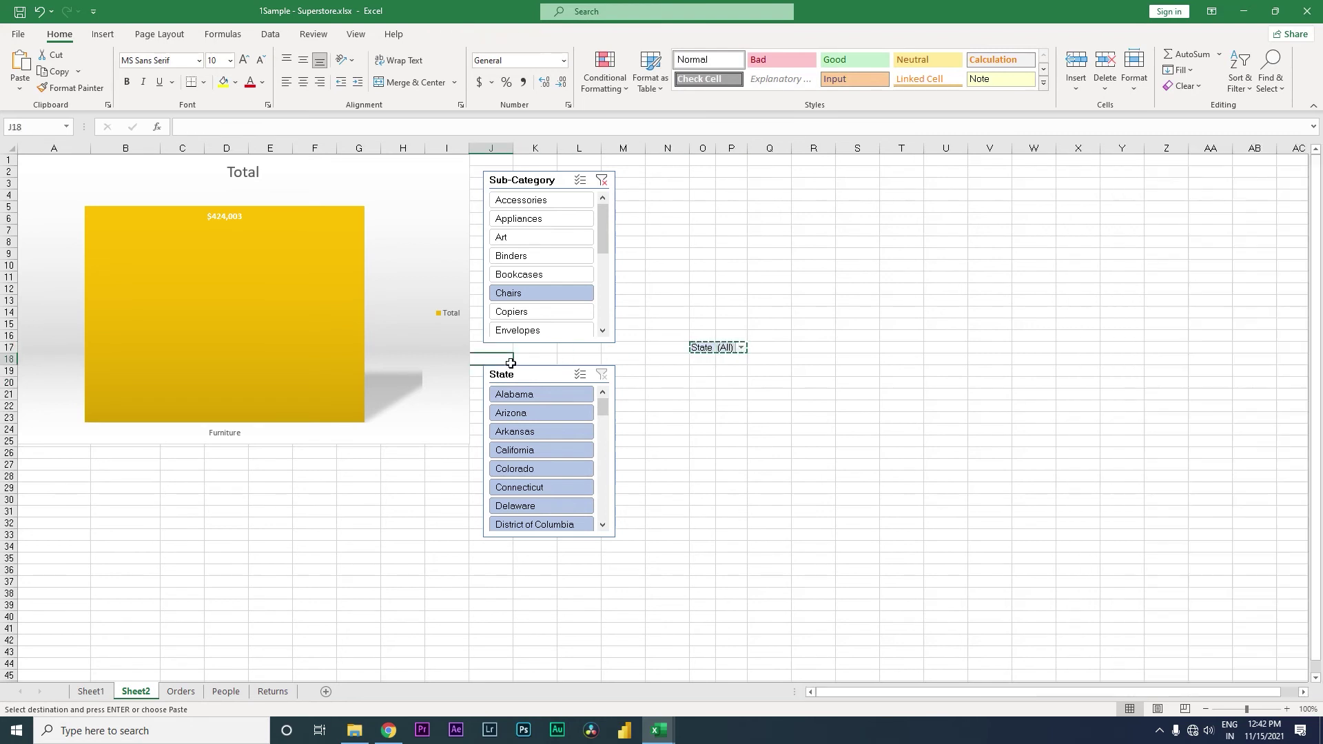
{"action": "key", "text": "Return"}
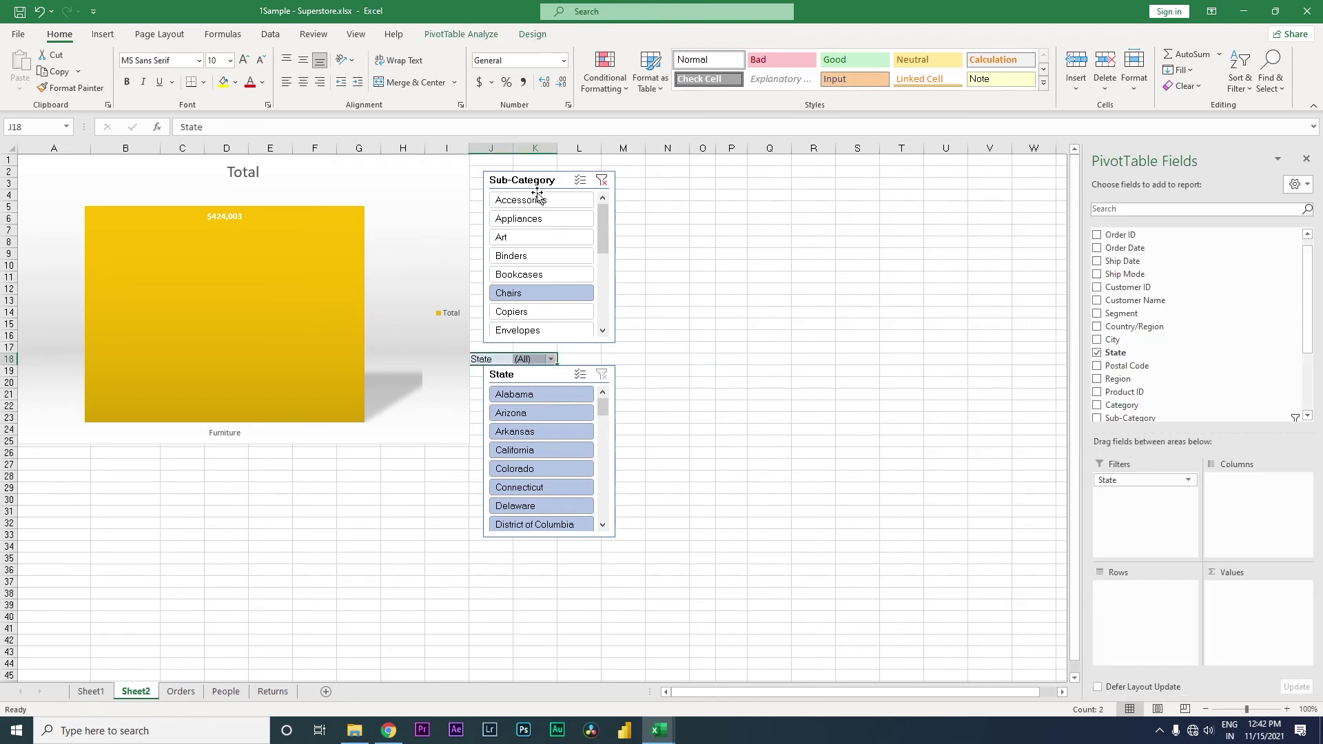
{"action": "left_click_drag", "start_coordinate": [501, 365], "coordinate": [534, 364]}
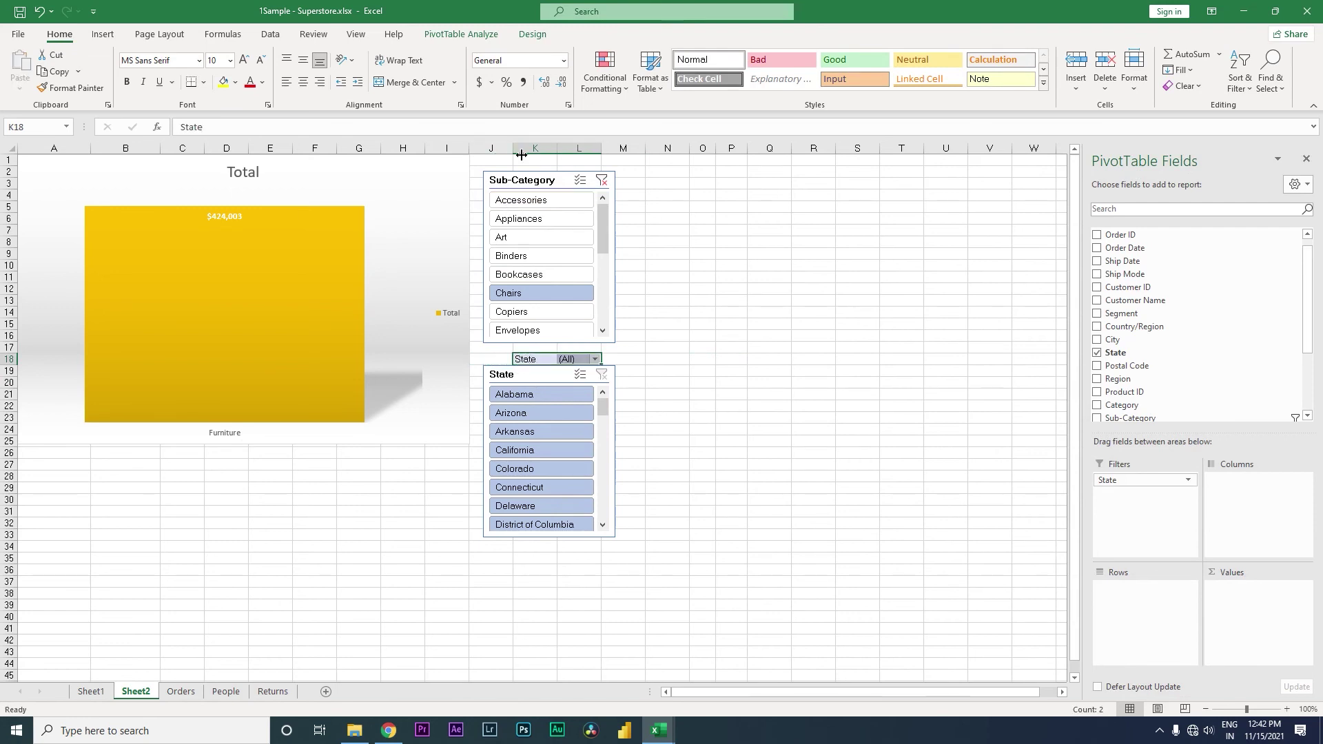
{"action": "left_click_drag", "start_coordinate": [514, 149], "coordinate": [481, 148]}
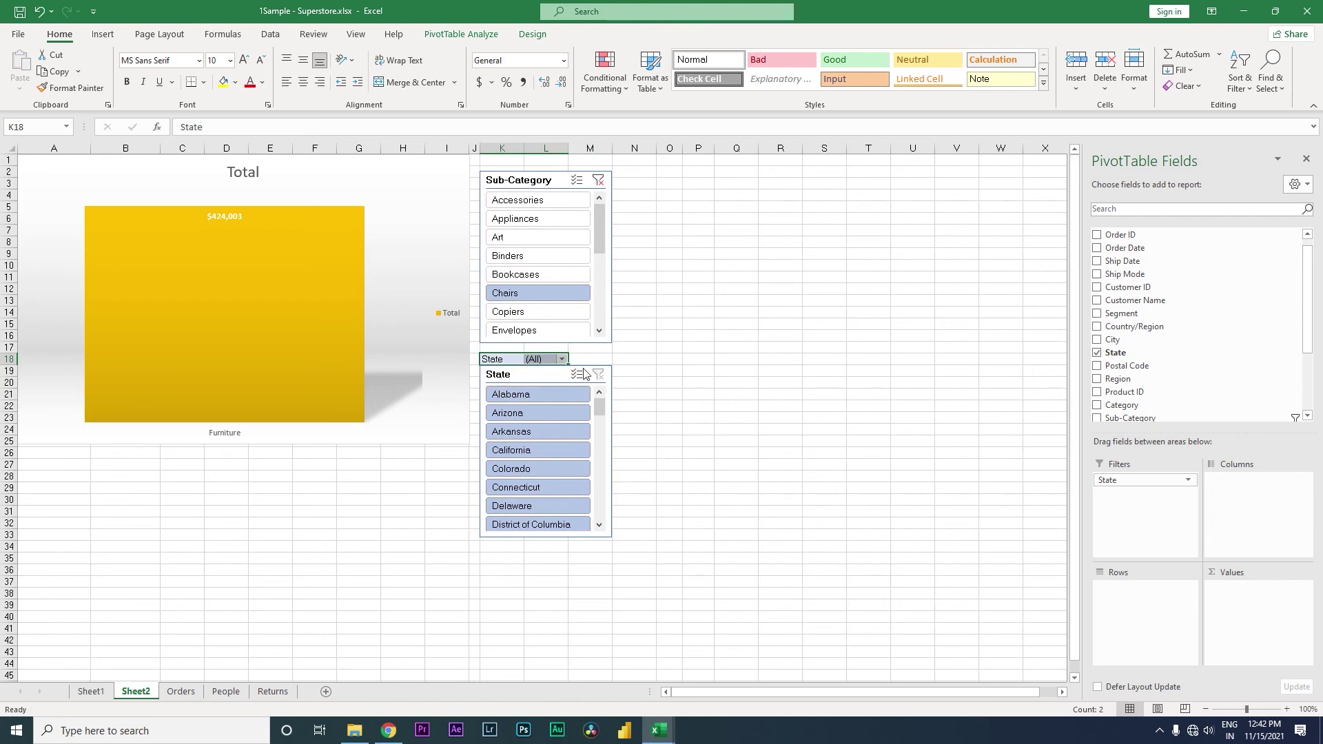
{"action": "left_click_drag", "start_coordinate": [531, 151], "coordinate": [562, 155]}
{"action": "left_click", "coordinate": [696, 373]}
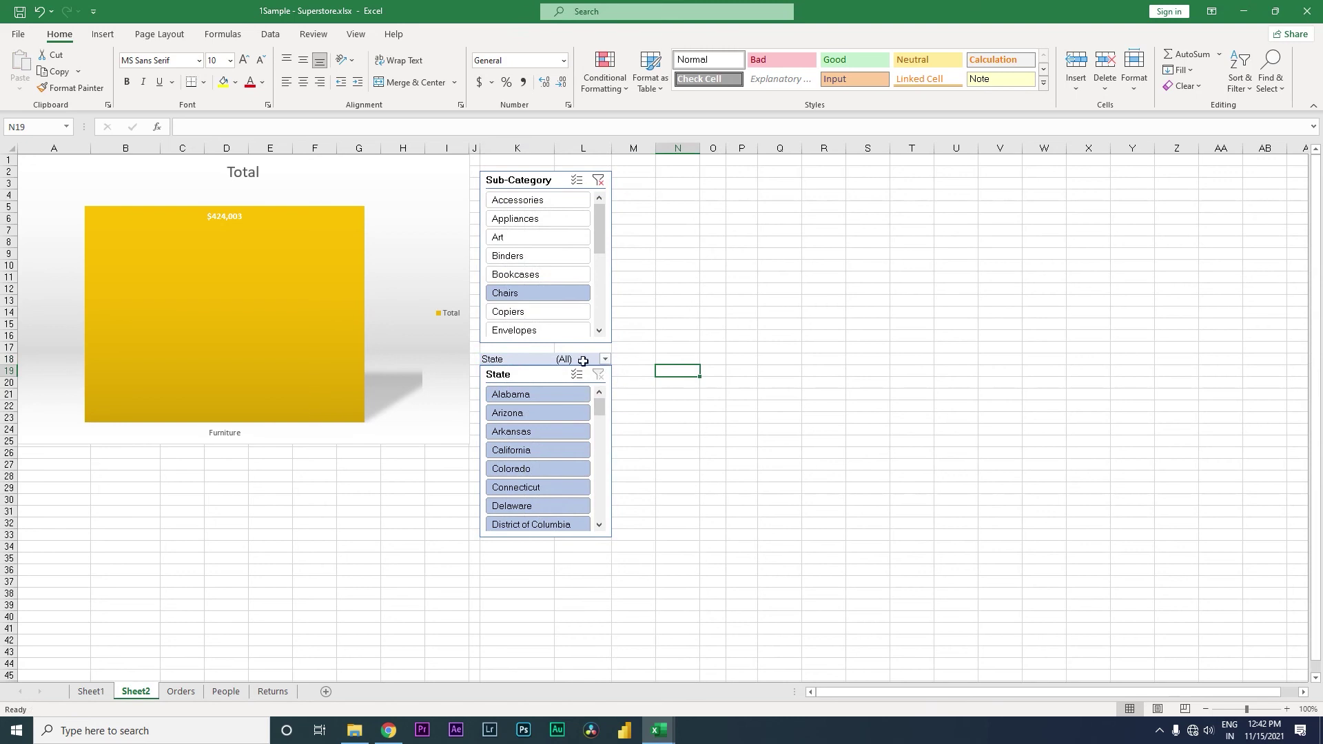
Step: Show all sub-categories, filter the State report filter to California, and widen column K
{"action": "left_click", "coordinate": [598, 179]}
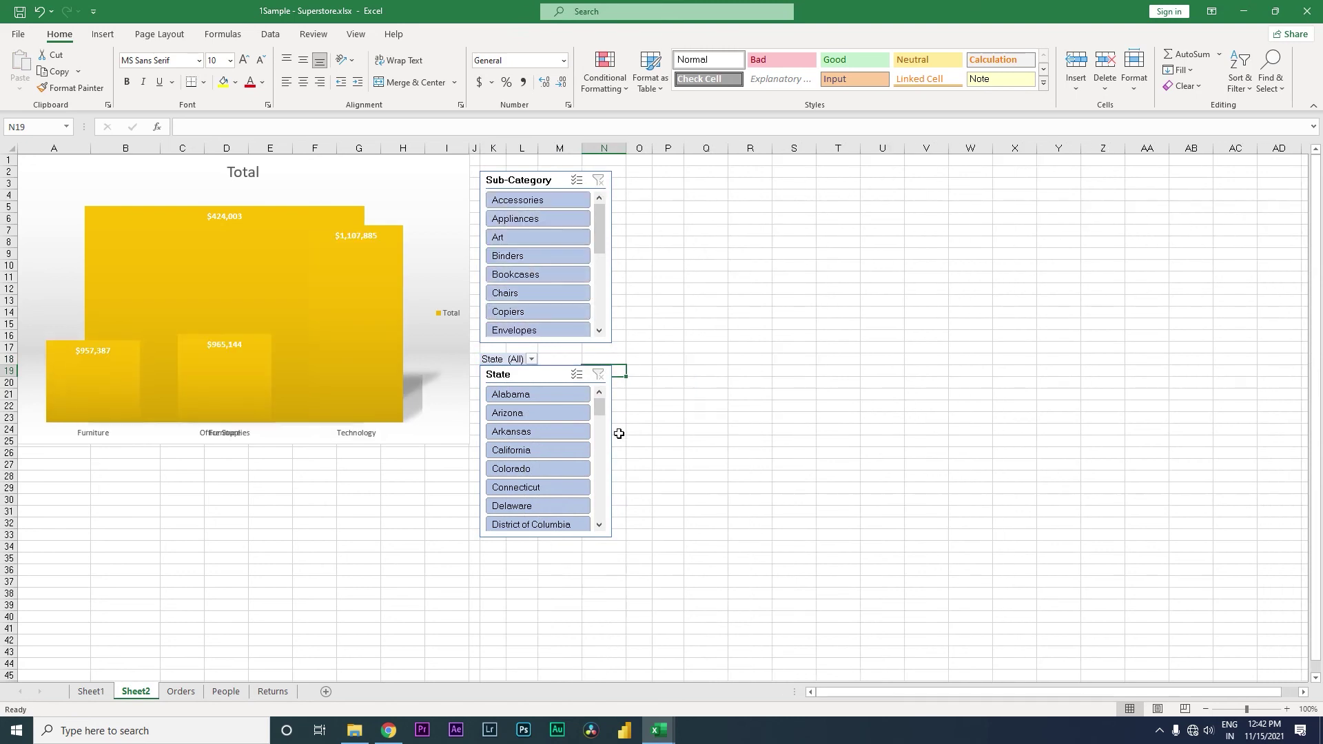
{"action": "left_click", "coordinate": [532, 360]}
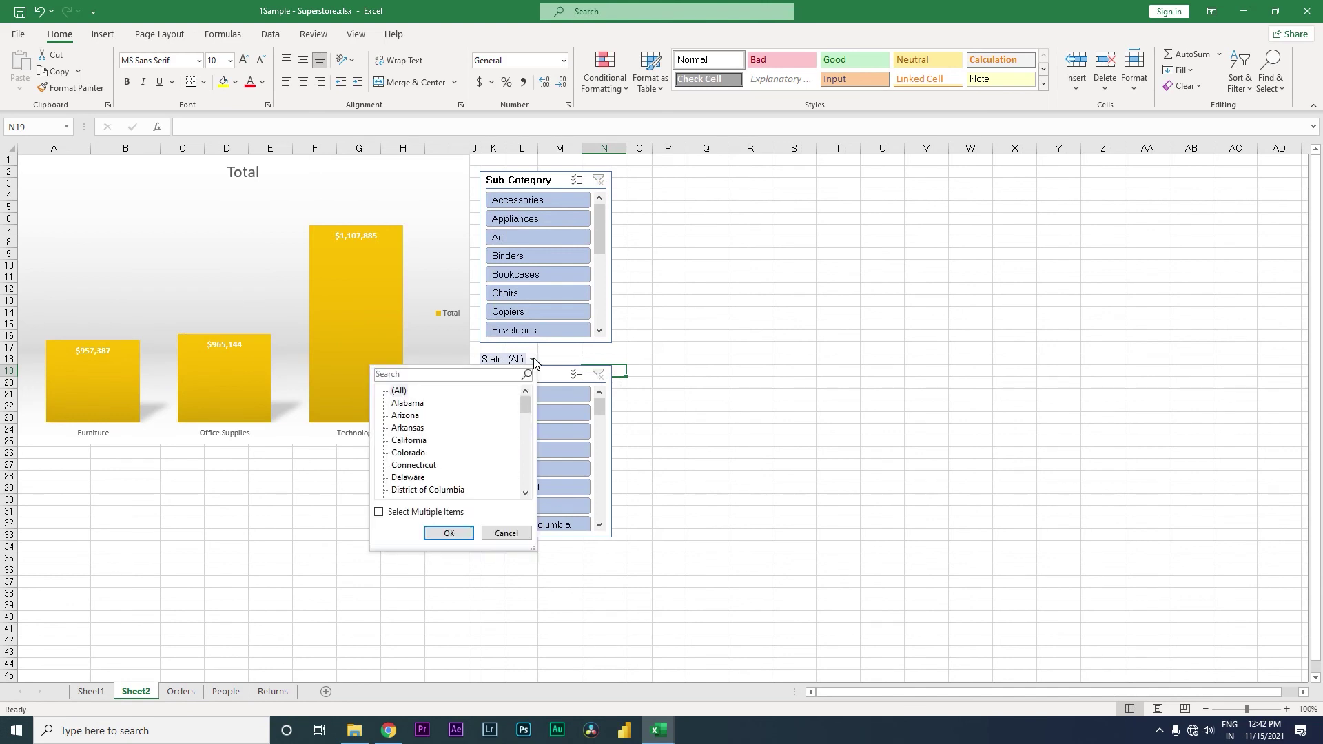
{"action": "left_click", "coordinate": [409, 440]}
{"action": "left_click", "coordinate": [449, 534]}
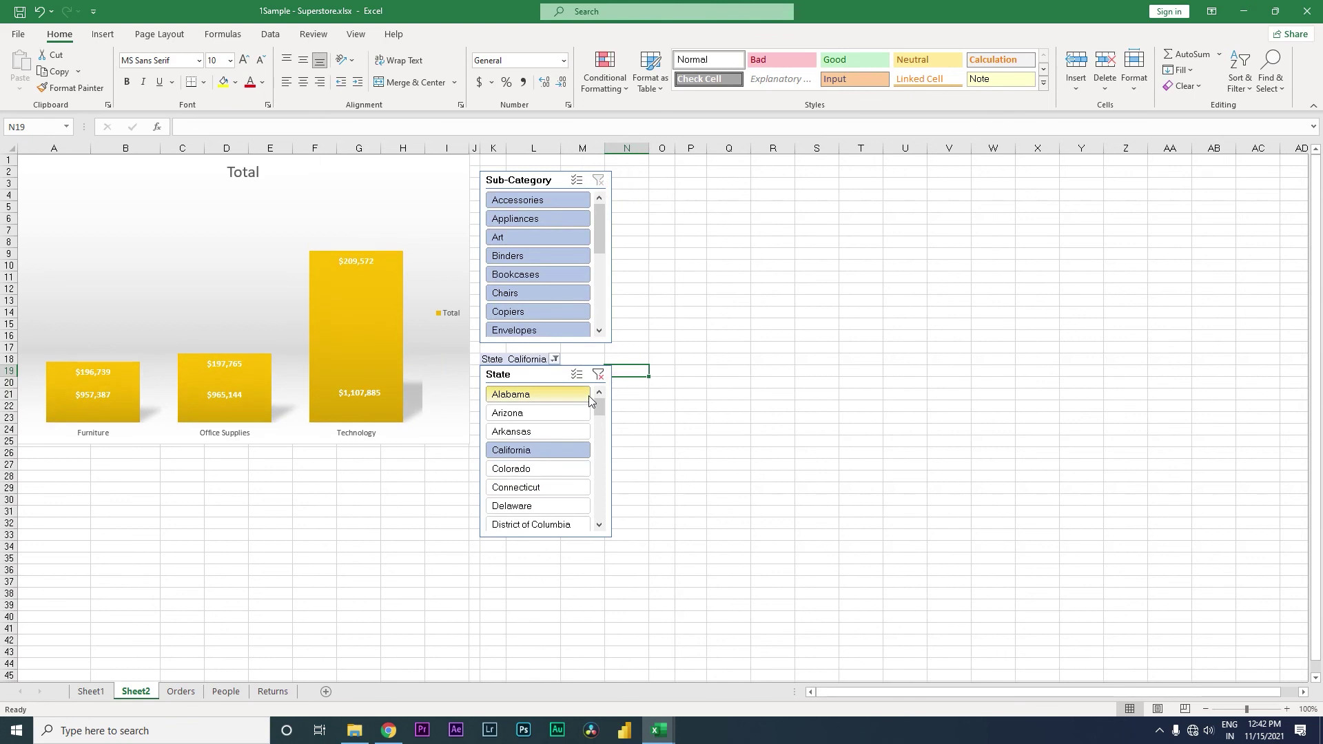
{"action": "left_click_drag", "start_coordinate": [506, 149], "coordinate": [541, 150]}
Step: Switch the State report filter to Texas, then clear the State slicer and show only Arkansas
{"action": "left_click", "coordinate": [607, 359]}
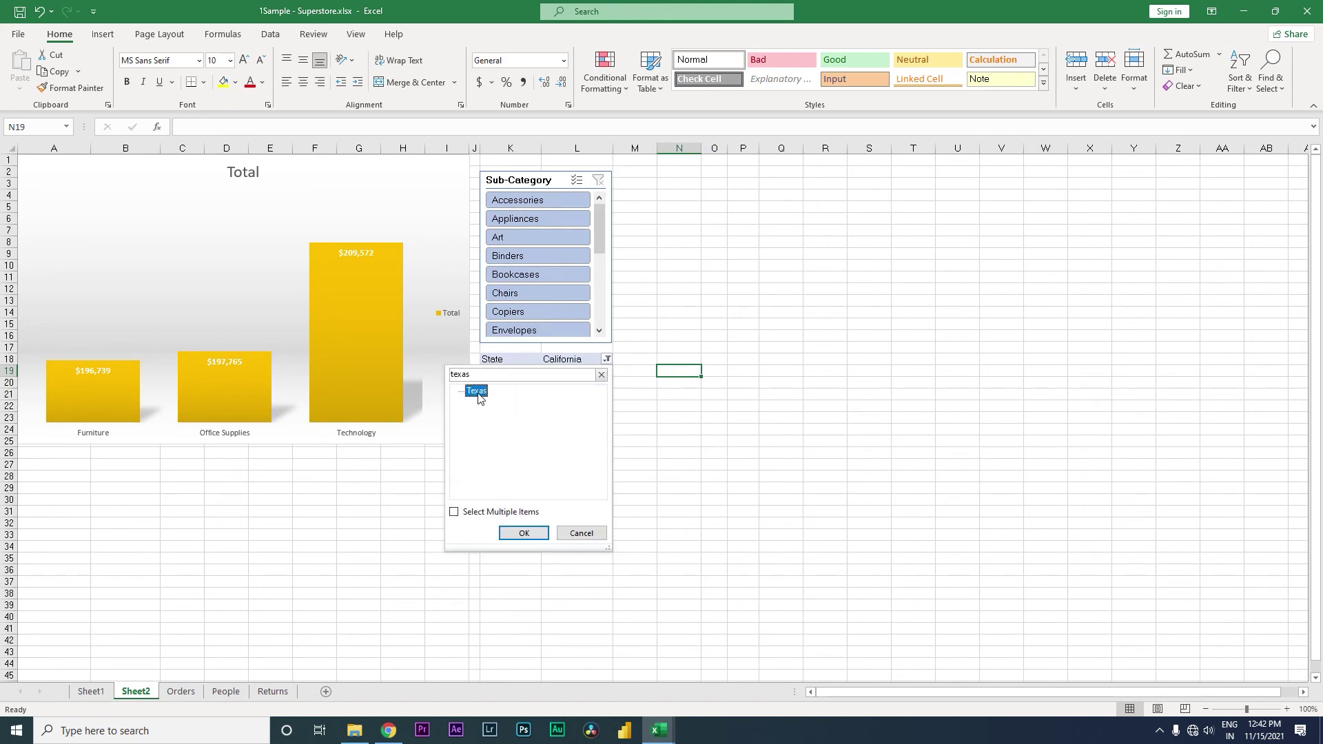
{"action": "left_click", "coordinate": [525, 533]}
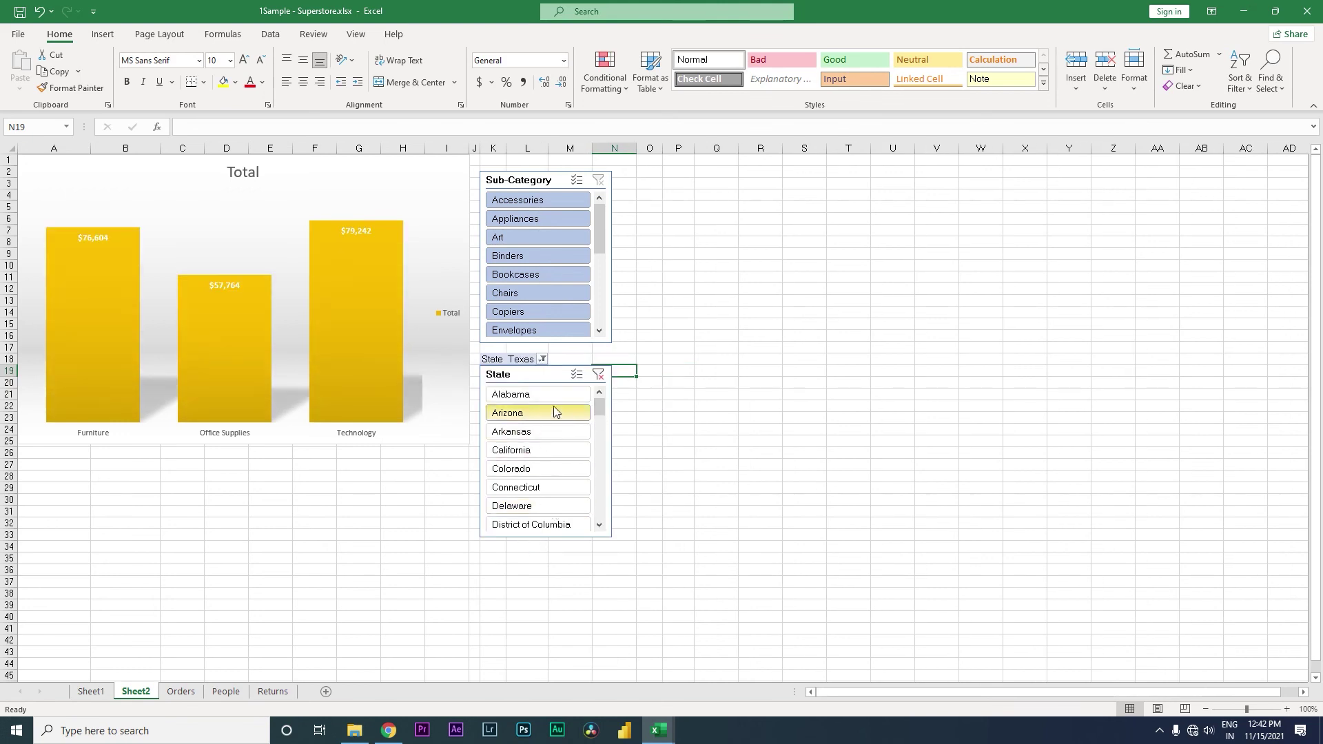
{"action": "left_click", "coordinate": [599, 375]}
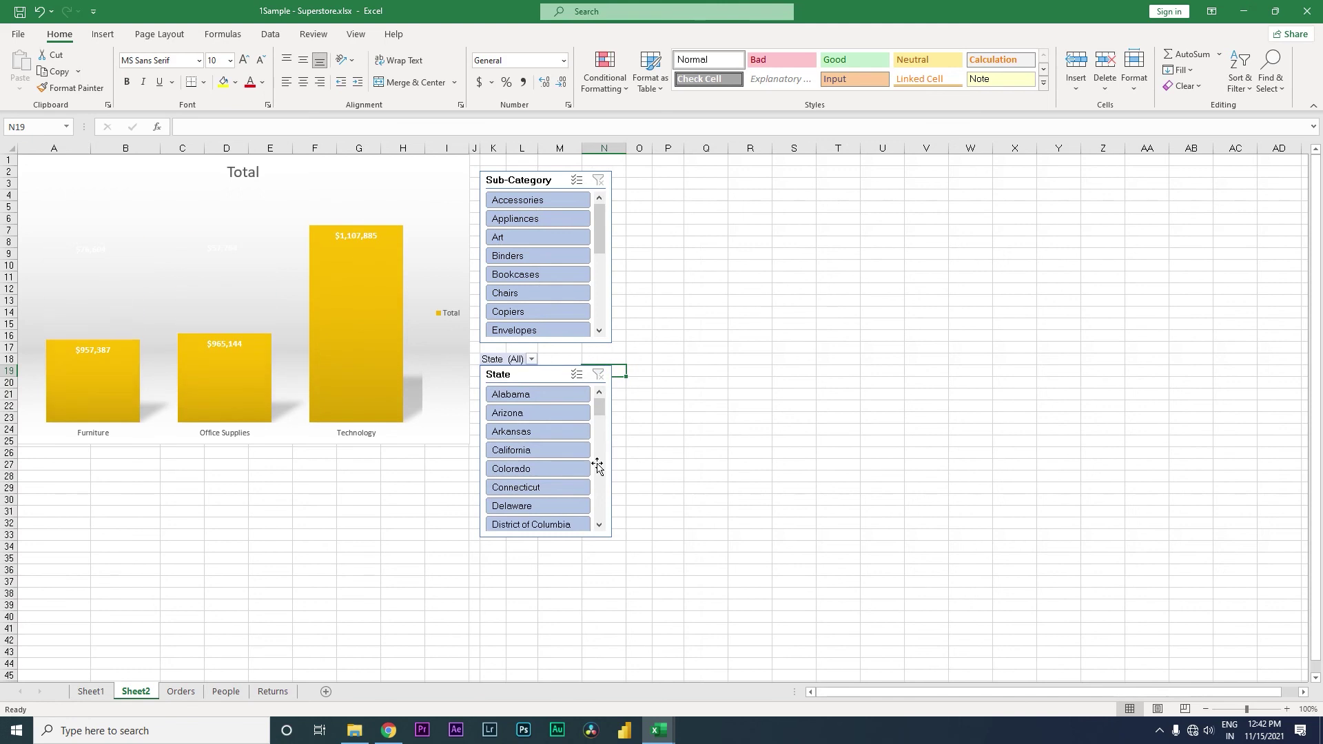
{"action": "left_click", "coordinate": [518, 435]}
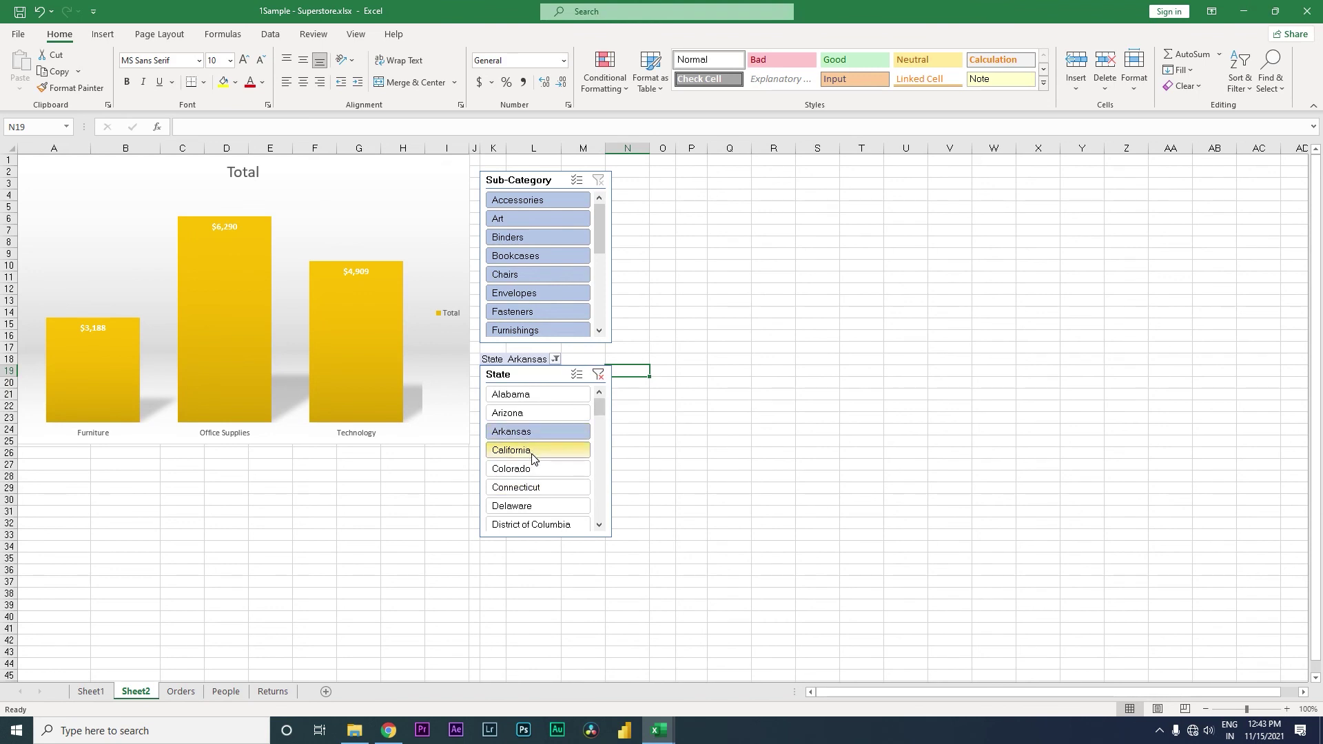
Step: Add California, Colorado and Connecticut to the State slicer selection, then clear it
{"action": "left_click", "coordinate": [532, 455], "text": "ctrl"}
{"action": "left_click", "coordinate": [534, 475], "text": "ctrl"}
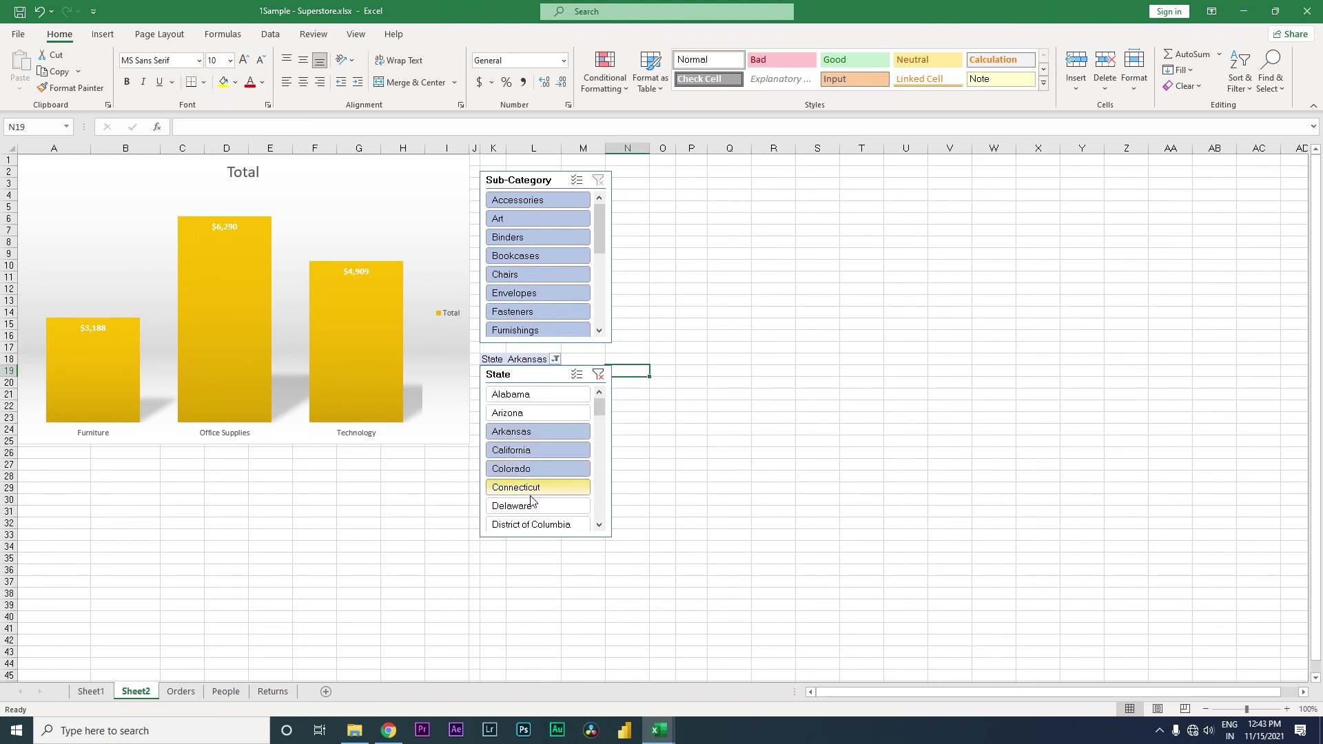
{"action": "left_click", "coordinate": [532, 488], "text": "ctrl"}
{"action": "left_click", "coordinate": [599, 374]}
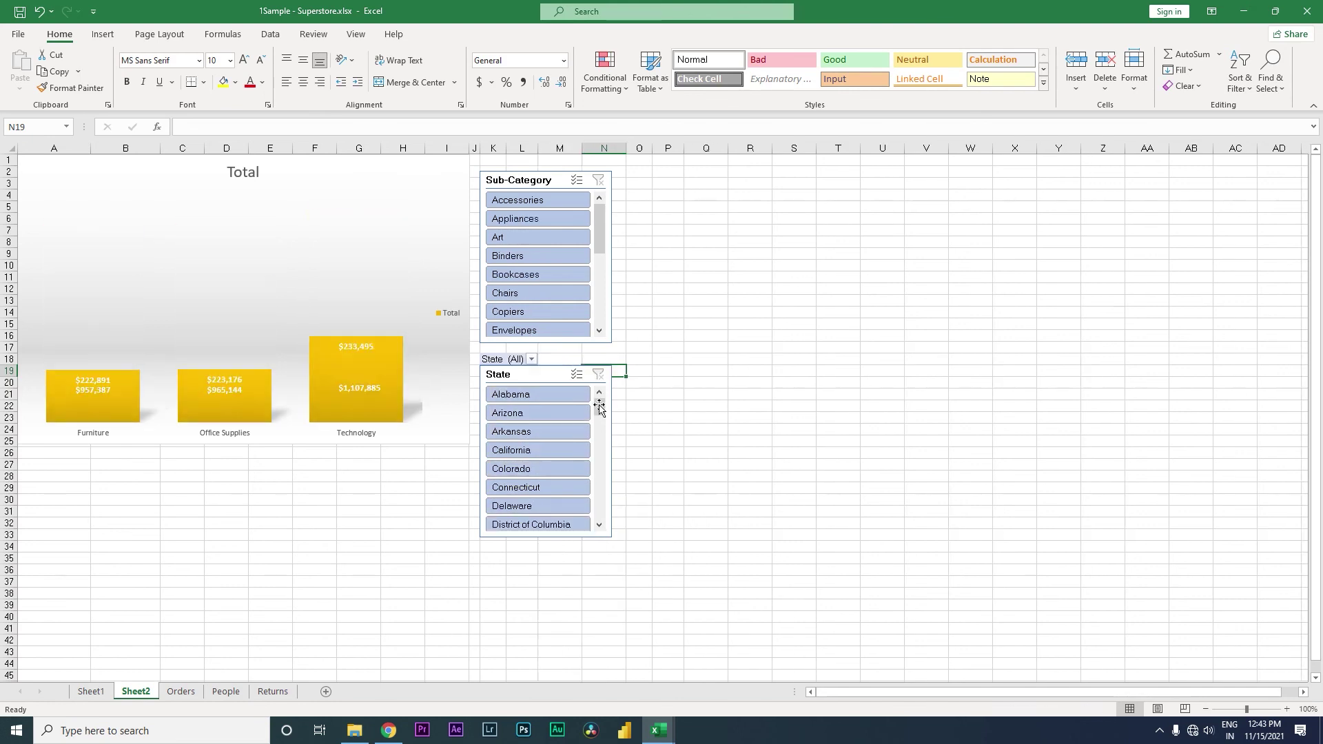
Step: Show only Arizona, then Arizona through Delaware, and reset the State slicer to all states
{"action": "left_click", "coordinate": [541, 413]}
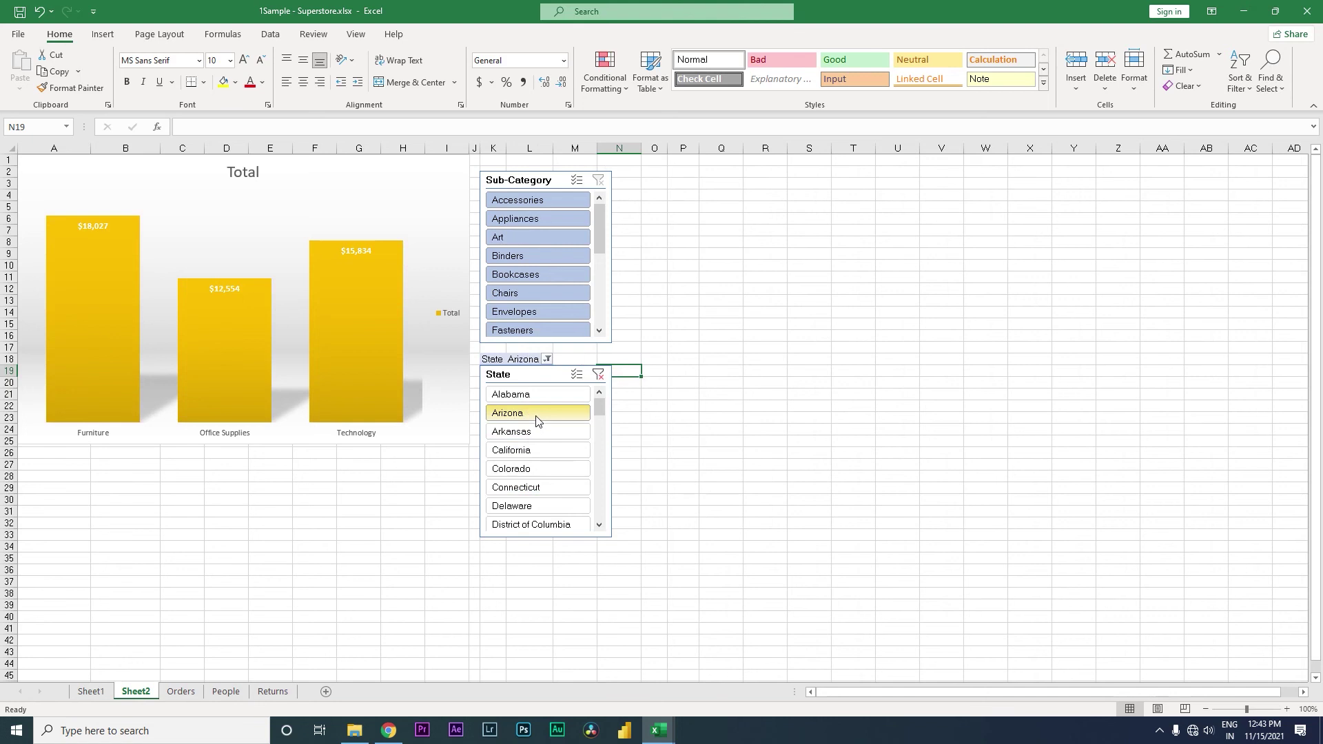
{"action": "left_click_drag", "start_coordinate": [536, 417], "coordinate": [536, 512]}
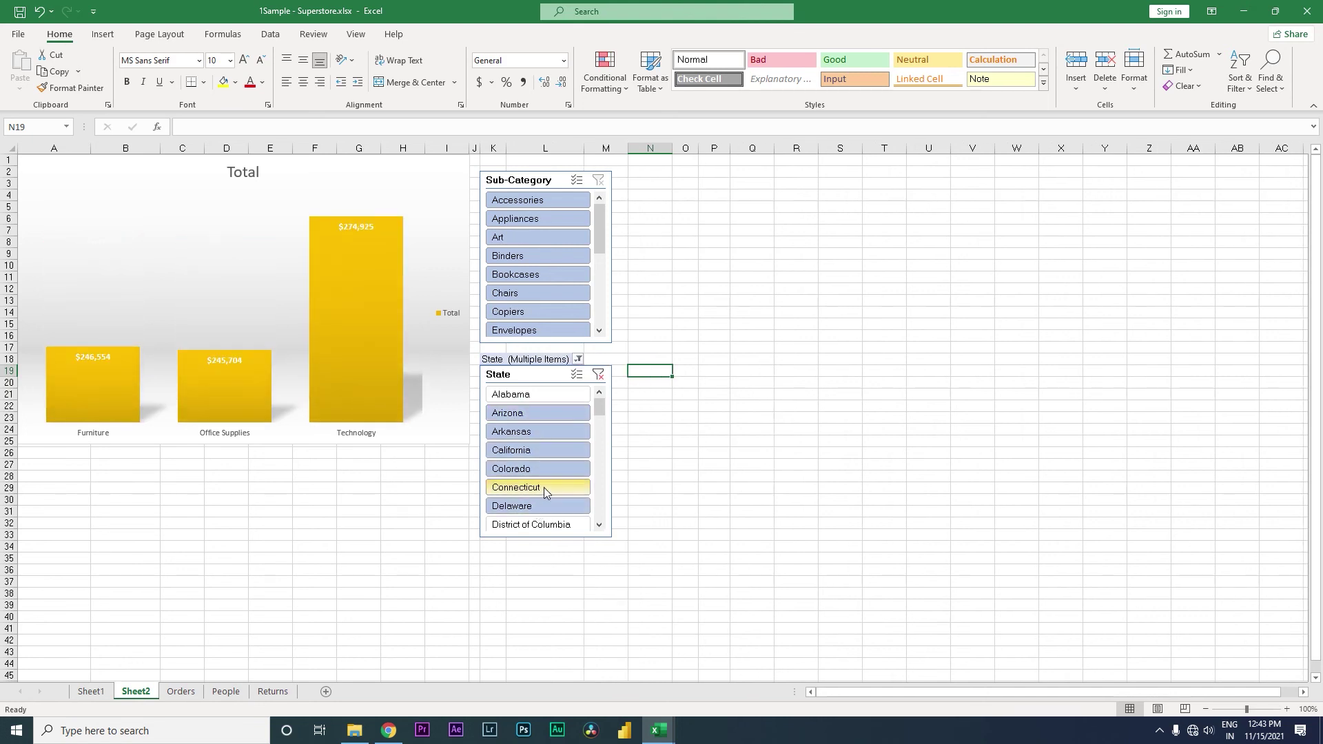
{"action": "left_click", "coordinate": [611, 377]}
{"action": "left_click", "coordinate": [598, 374]}
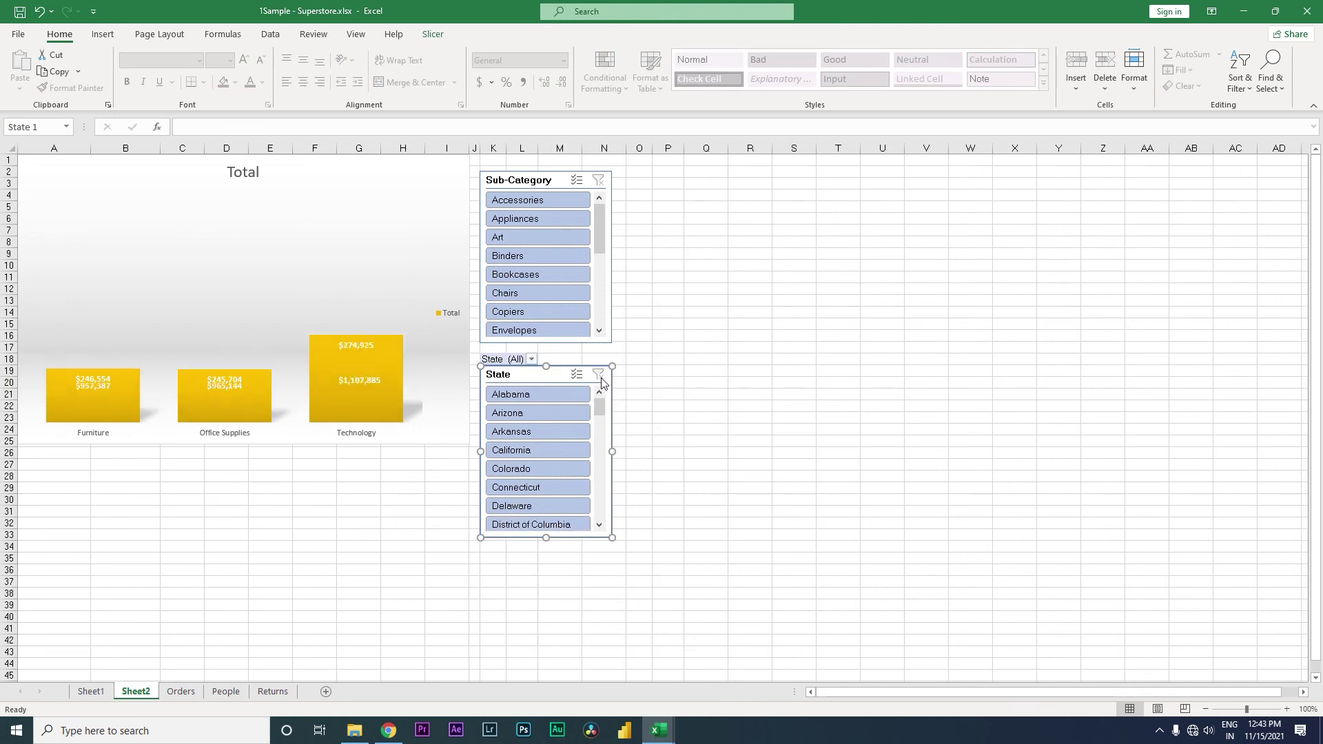
{"action": "mouse_move", "coordinate": [370, 363]}
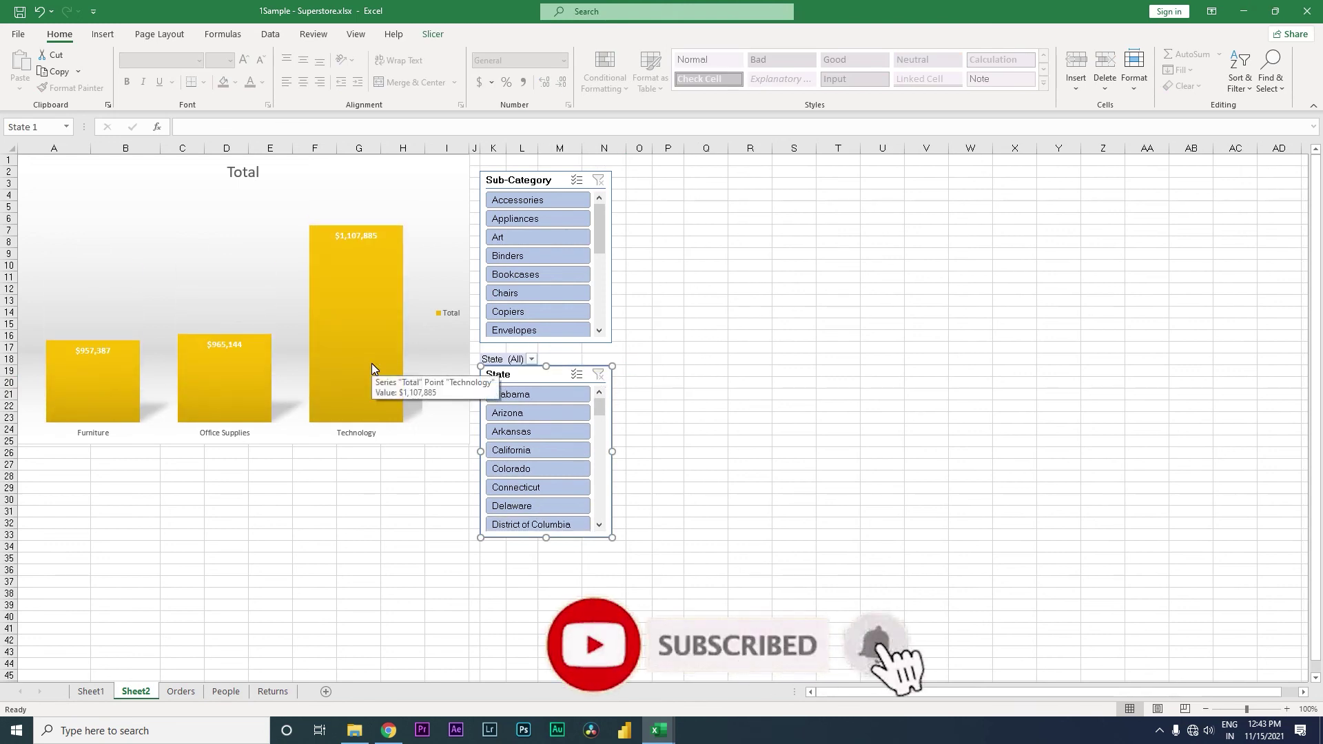